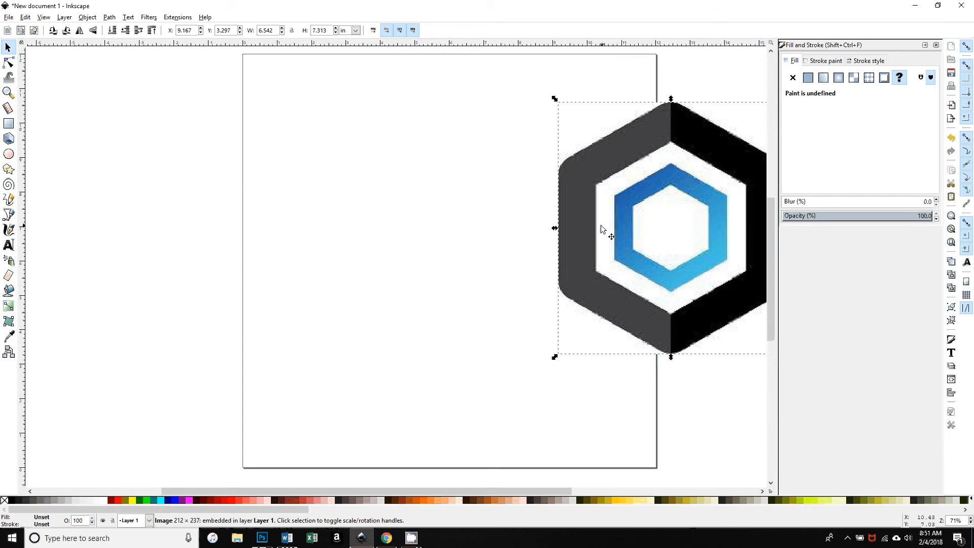
Step: Move the reference logo image down and right, to the page's right edge, and close the Fill and Stroke settings
left_click_drag(564, 225, 608, 250)
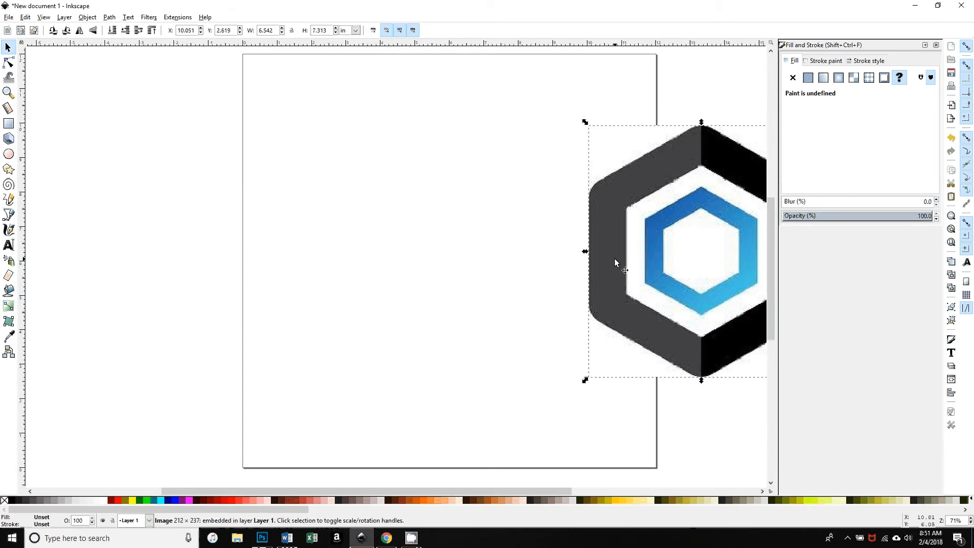
left_click_drag(599, 269, 618, 272)
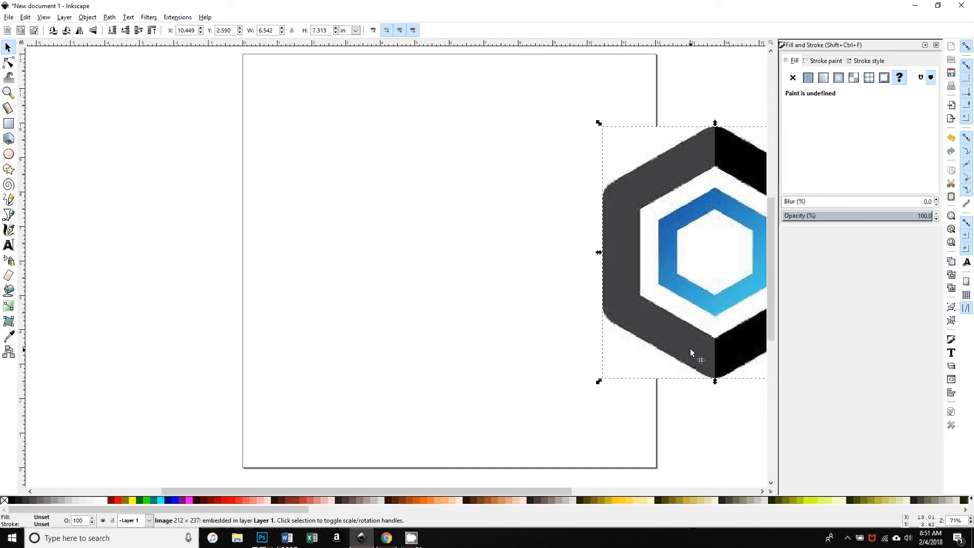
left_click_drag(690, 348, 690, 376)
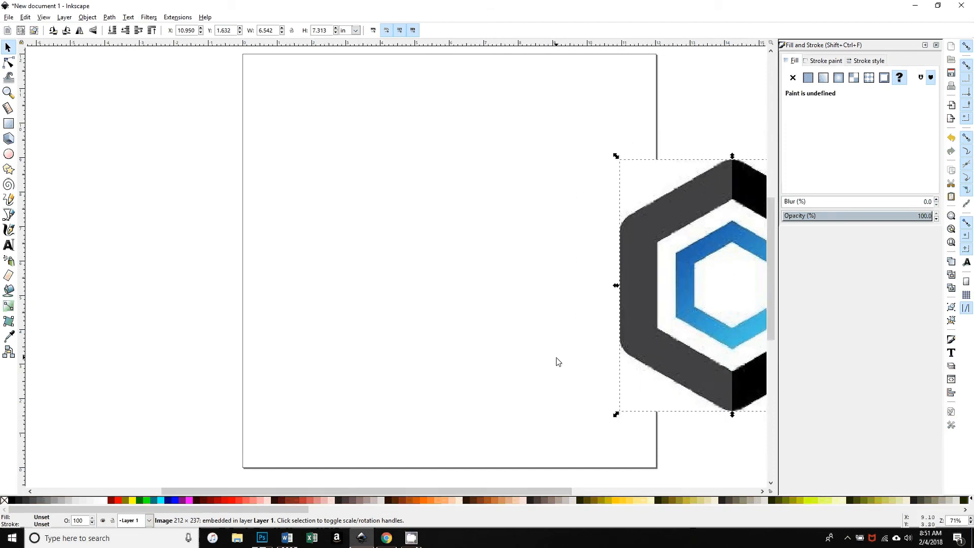
left_click(936, 45)
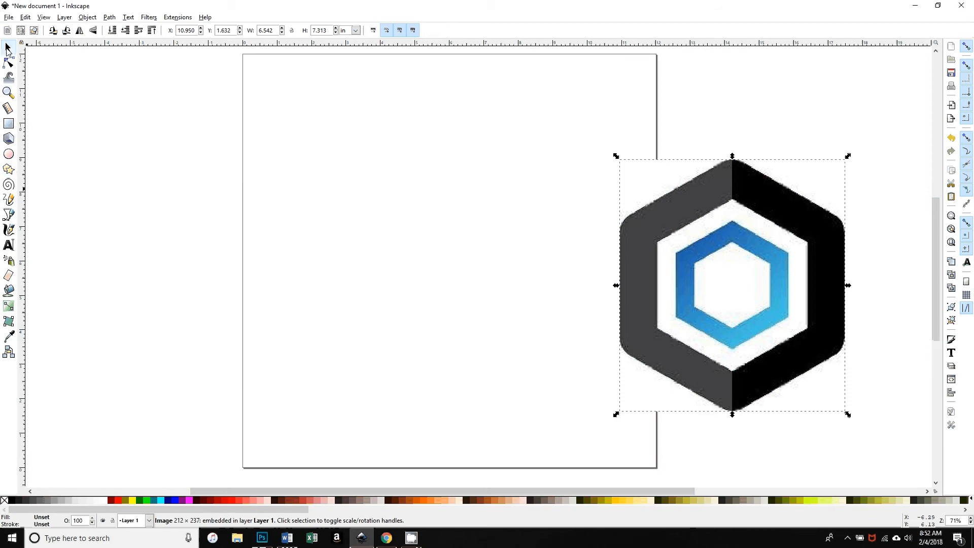
left_click(8, 170)
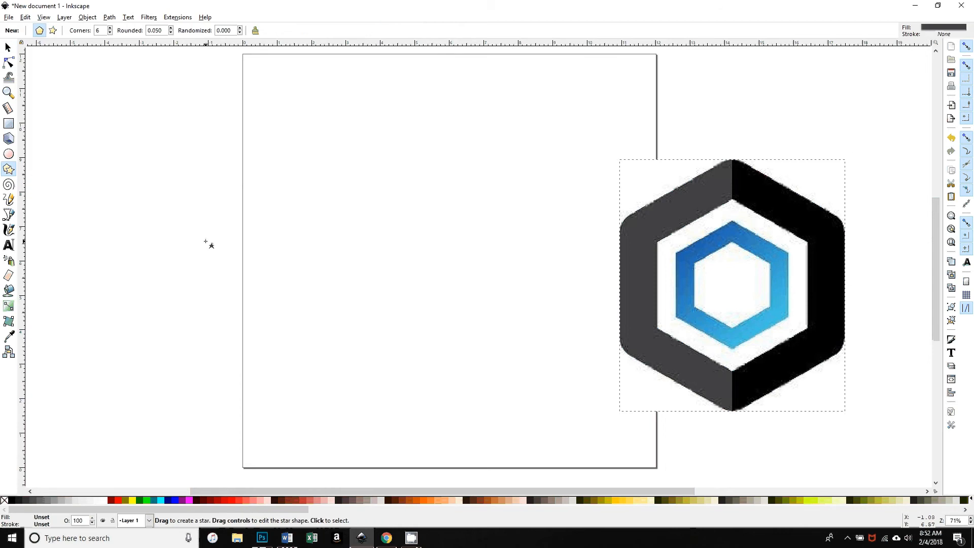
left_click(53, 31)
left_click_drag(189, 150, 254, 224)
key("ctrl+z")
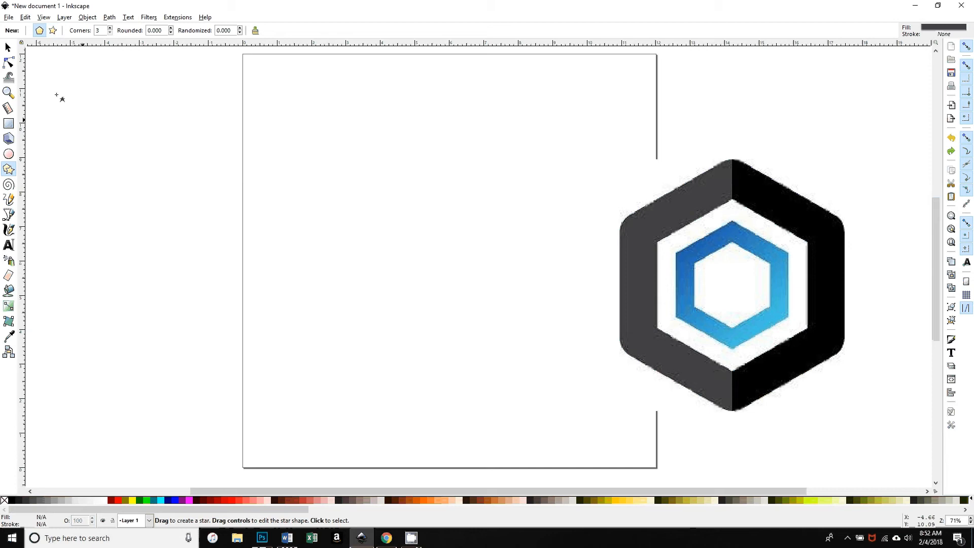
mouse_move(137, 145)
left_mouse_down()
mouse_move(211, 235)
mouse_move(175, 188)
left_mouse_up()
key("ctrl+z")
left_click(111, 28)
left_click(171, 28)
left_click_drag(135, 161, 207, 194)
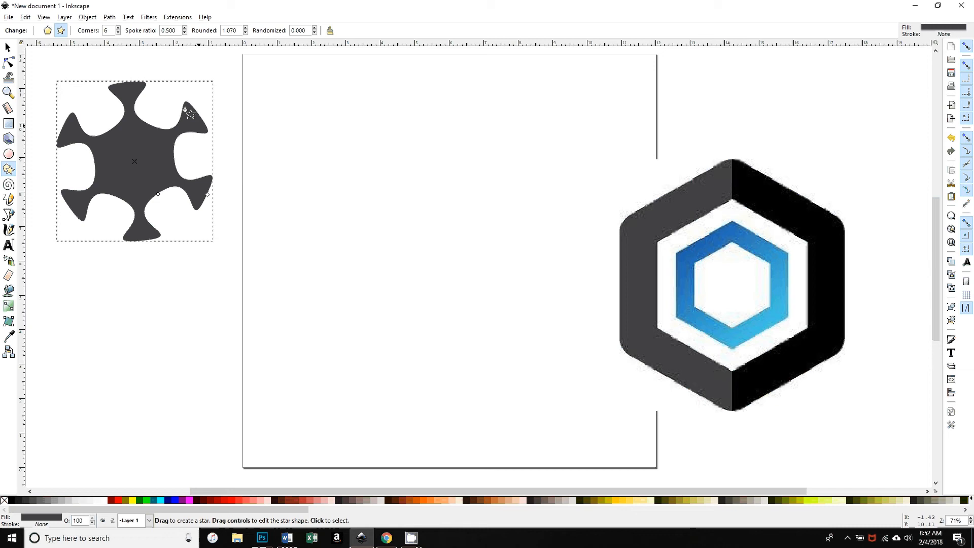
left_click(48, 30)
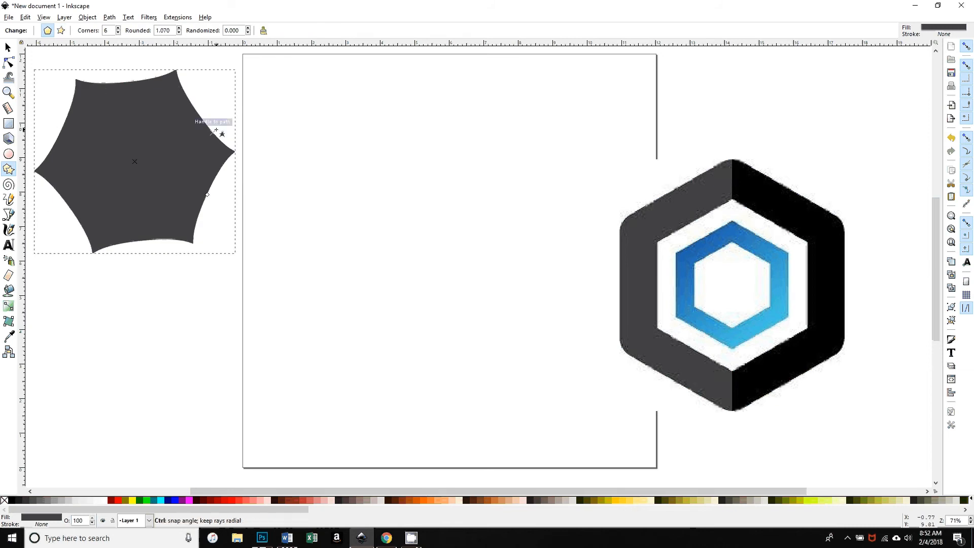
key("ctrl+z")
key("ctrl+z")
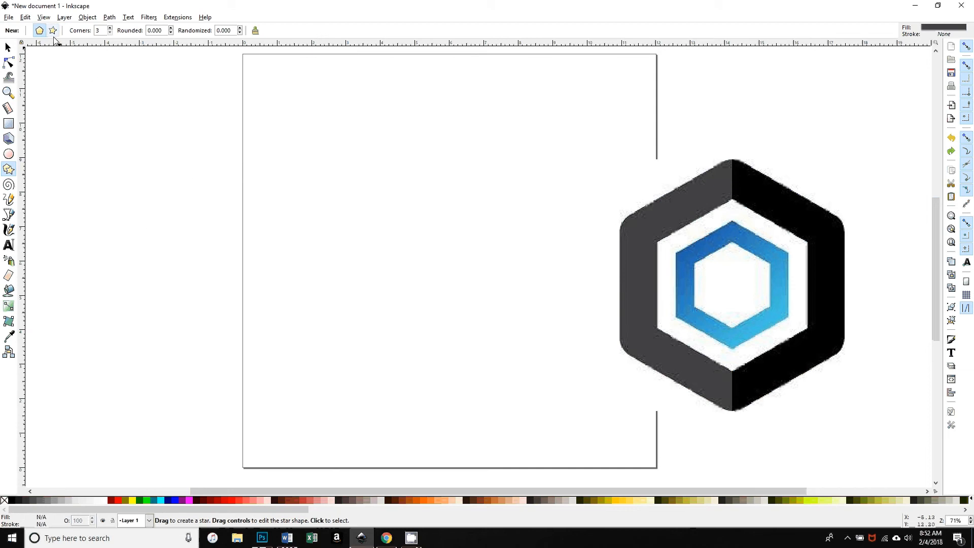
Step: Draw a six-cornered polygon about 5.2 by 6.0 in, with one corner pointing straight up, and place it inside the page
left_click(110, 28)
left_click(110, 28)
left_click(110, 28)
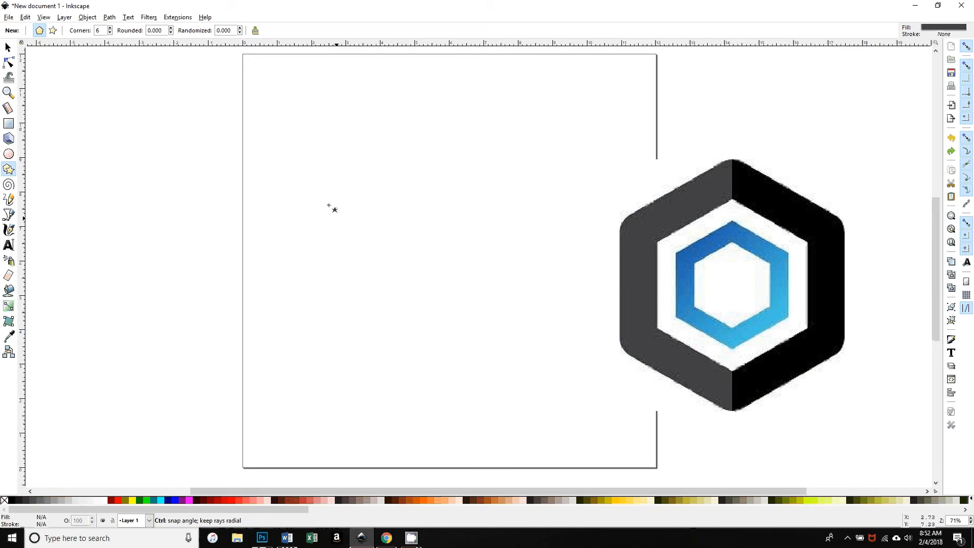
mouse_move(305, 158)
left_mouse_down()
mouse_move(361, 208)
mouse_move(333, 245)
mouse_move(340, 231)
left_mouse_up()
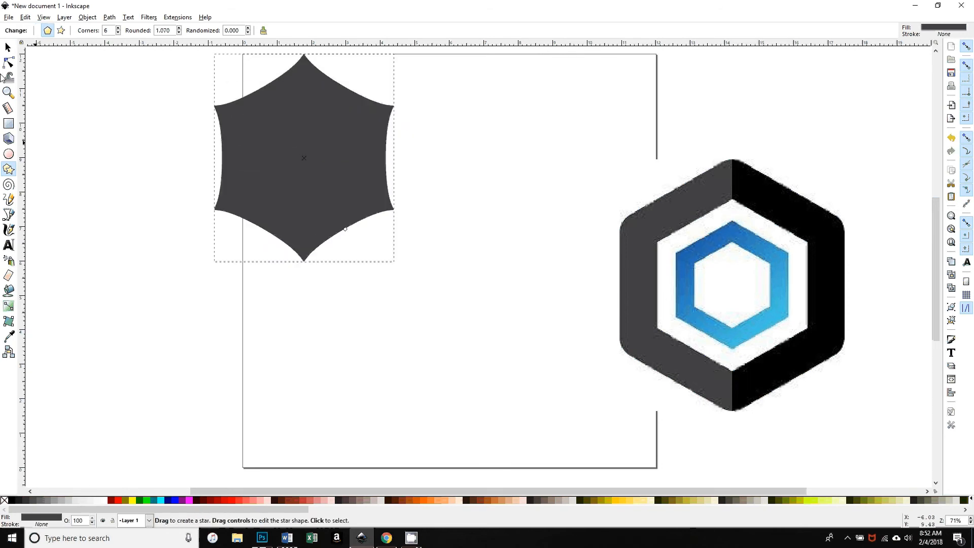
left_click(8, 47)
left_click_drag(299, 147, 410, 240)
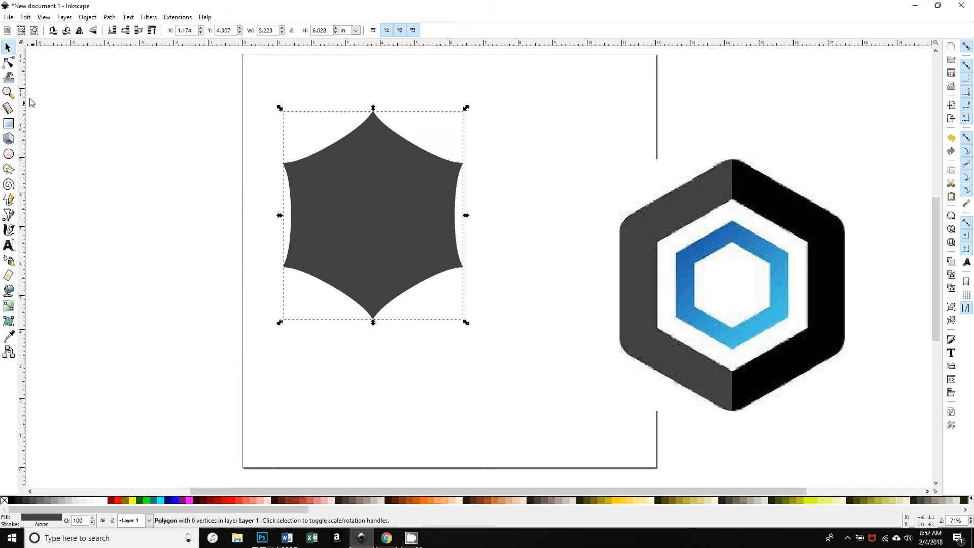
Step: Set the polygon's rounding to 0 so it has straight sides
left_click(8, 169)
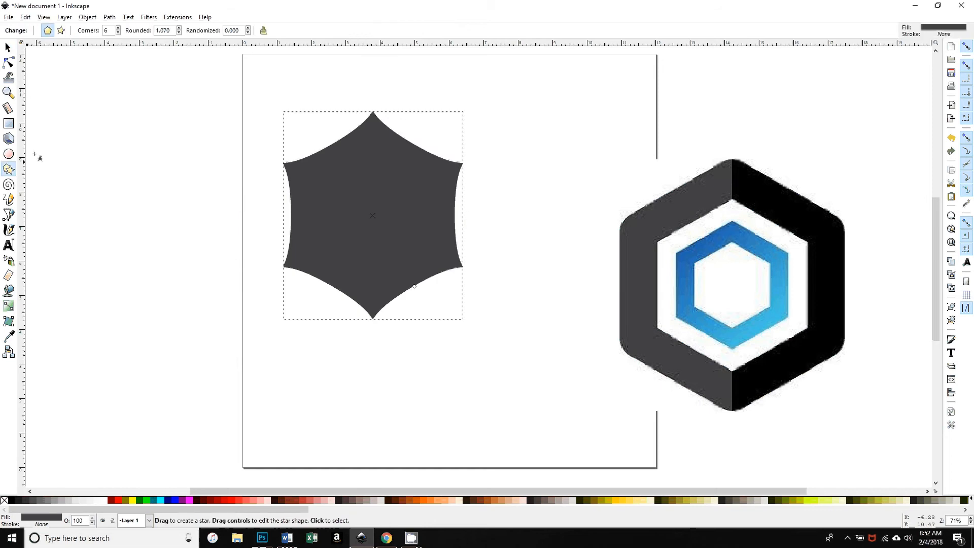
double_click(173, 30)
type("0")
key("Return")
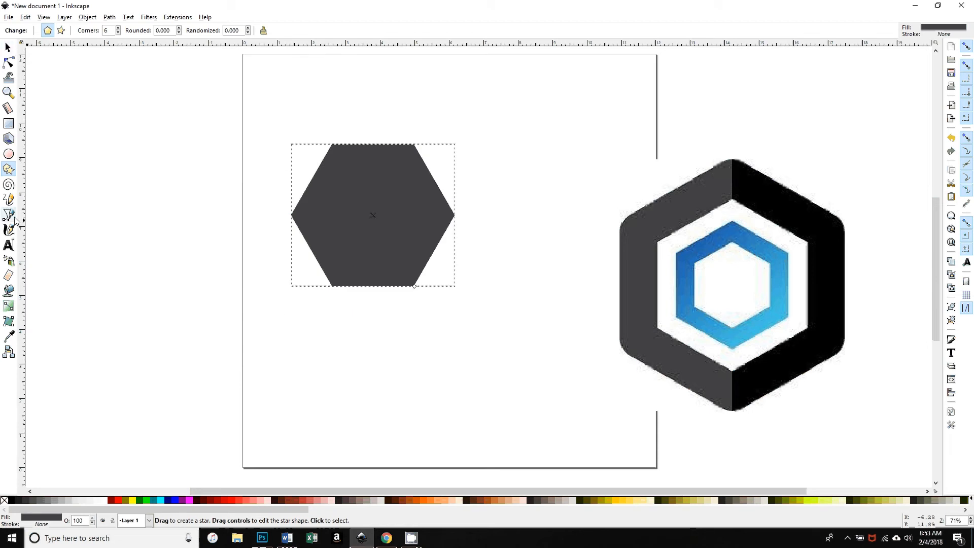
Step: Rotate the hexagon so a corner points up, enlarge it to about 6.0 by 7.0 in, and position it beside the reference logo
left_click(8, 48)
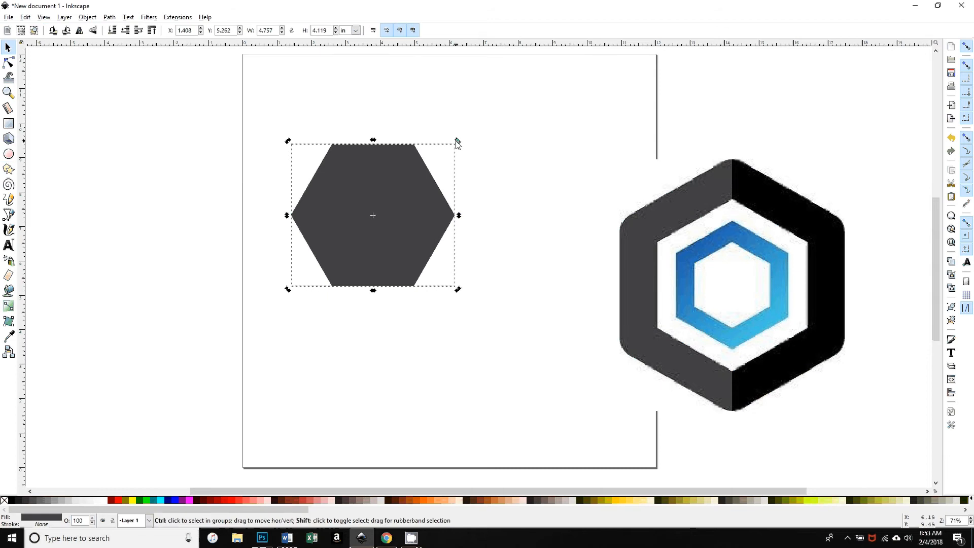
left_click_drag(454, 141, 481, 228)
left_click_drag(413, 335, 442, 319)
left_click(357, 233)
left_click_drag(356, 255, 394, 335)
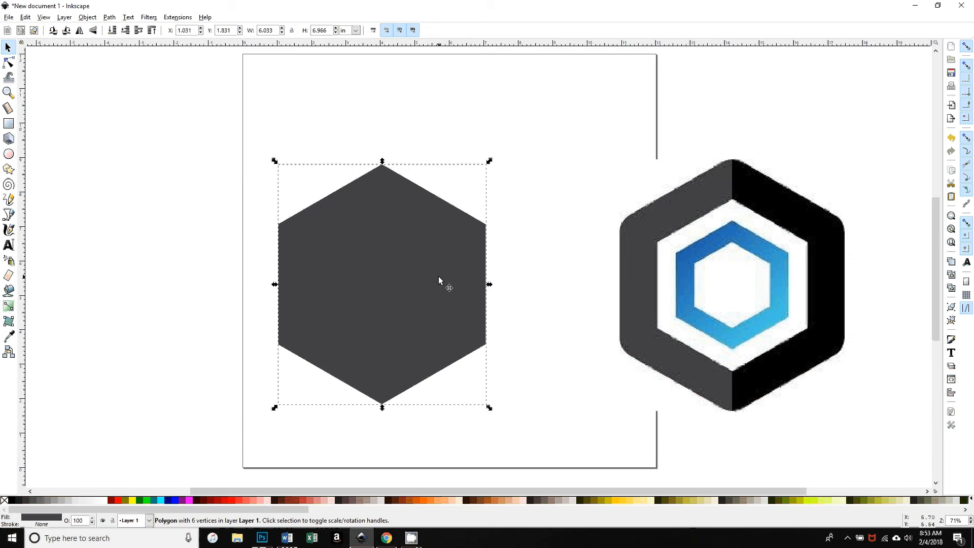
Step: Remove the hexagon's fill and give it a black stroke
left_click(5, 501)
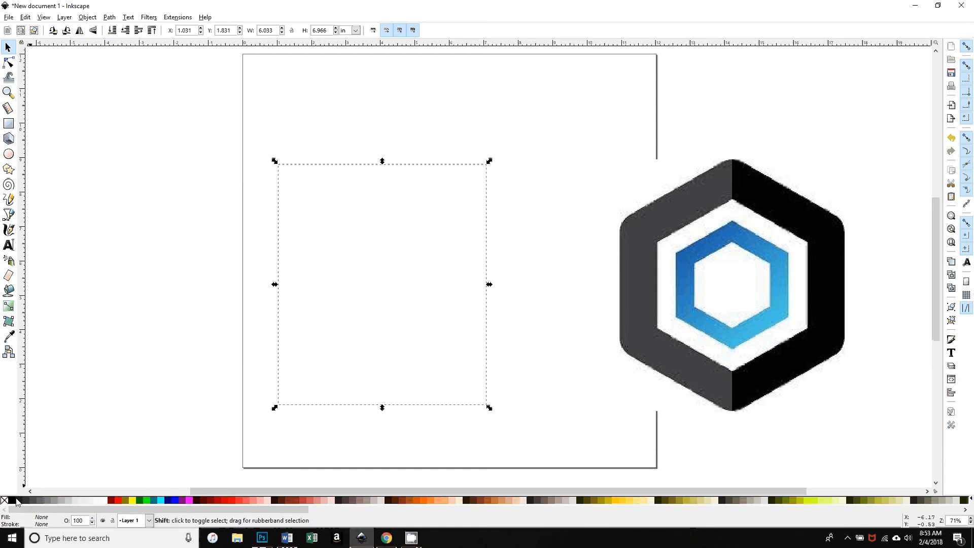
left_click(12, 502, "shift")
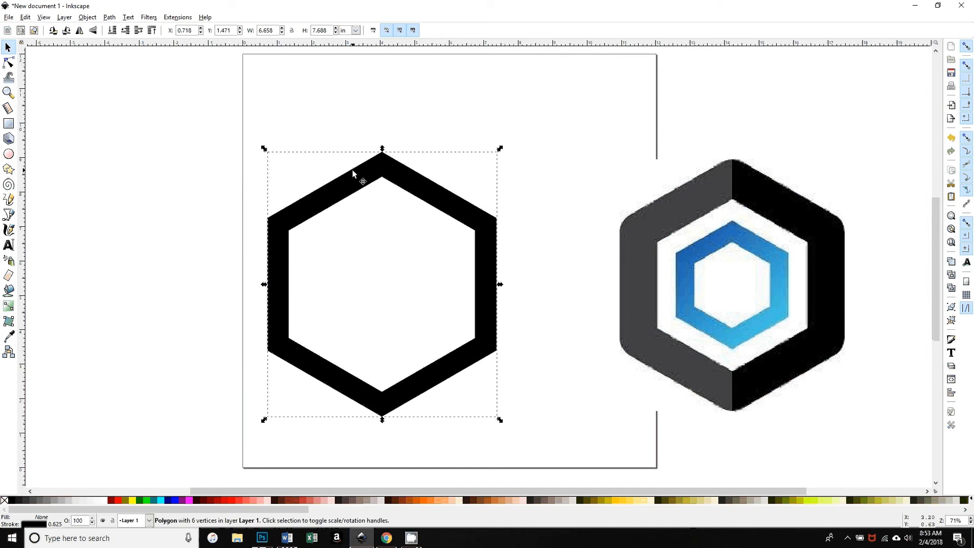
Step: Convert the hexagon to a path and show its nodes for editing
double_click(299, 205)
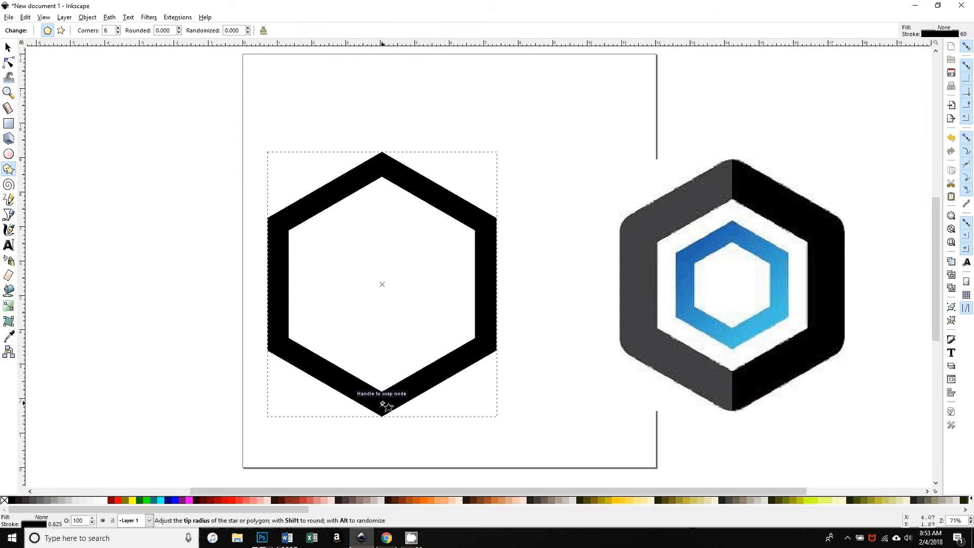
left_click(110, 17)
left_click(120, 29)
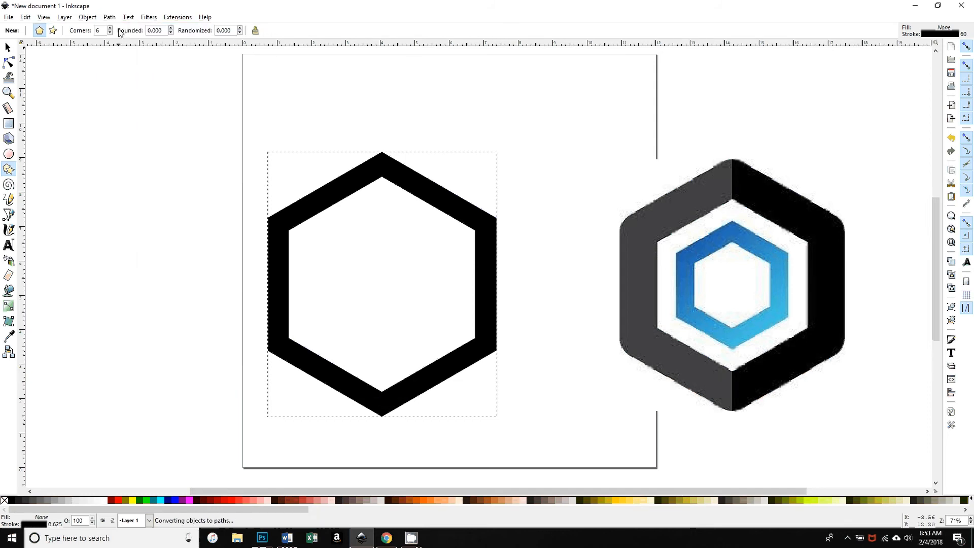
key("s")
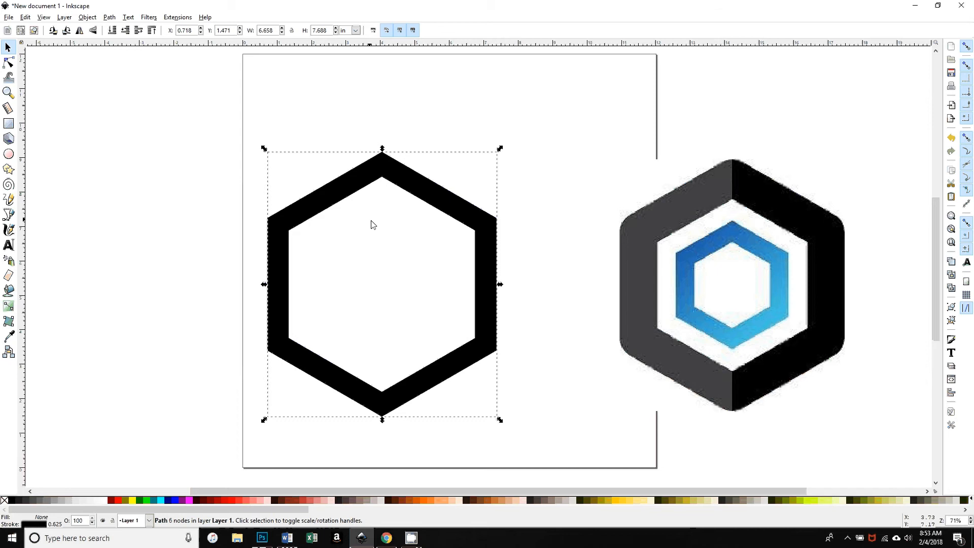
key("n")
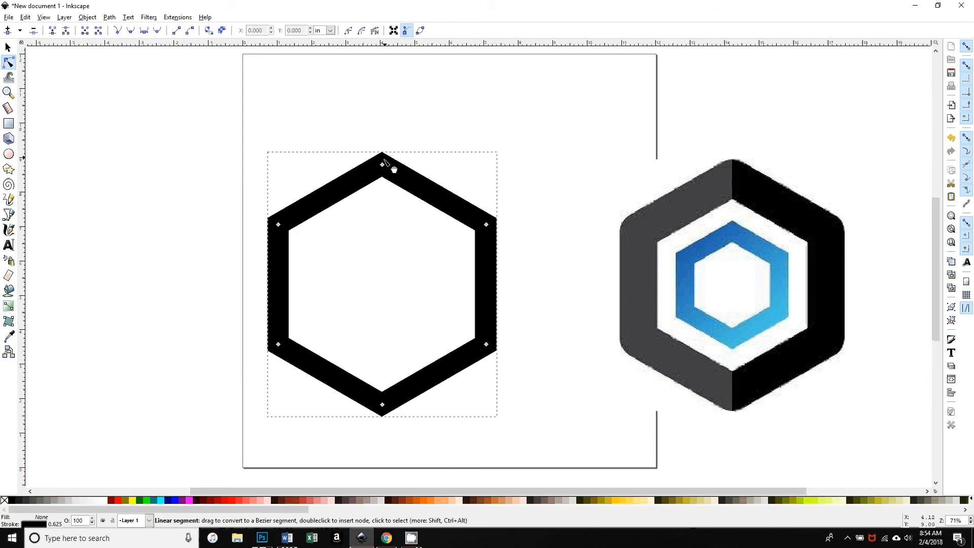
Step: Inspect the hexagon path in Outline display mode, and return to Normal display mode
left_click(45, 17)
mouse_move(76, 38)
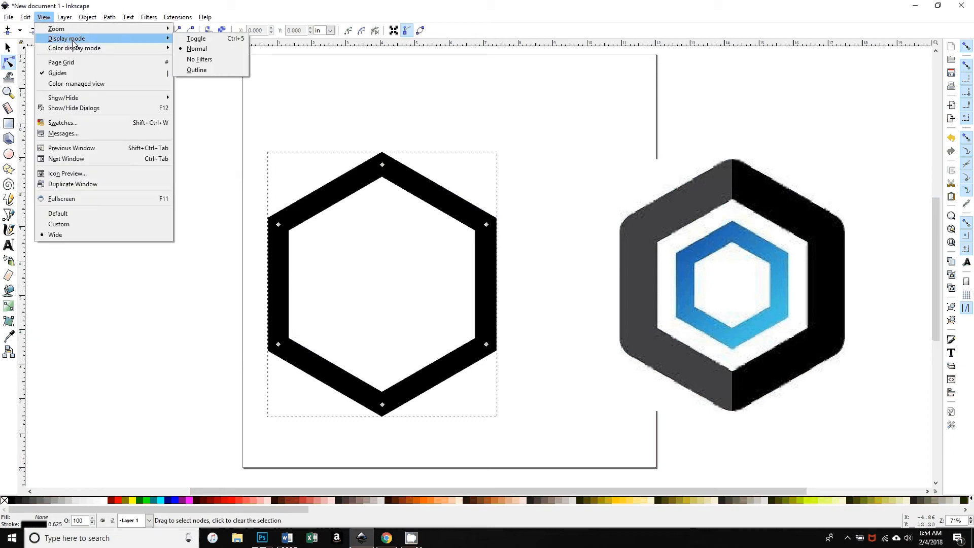
left_click(195, 70)
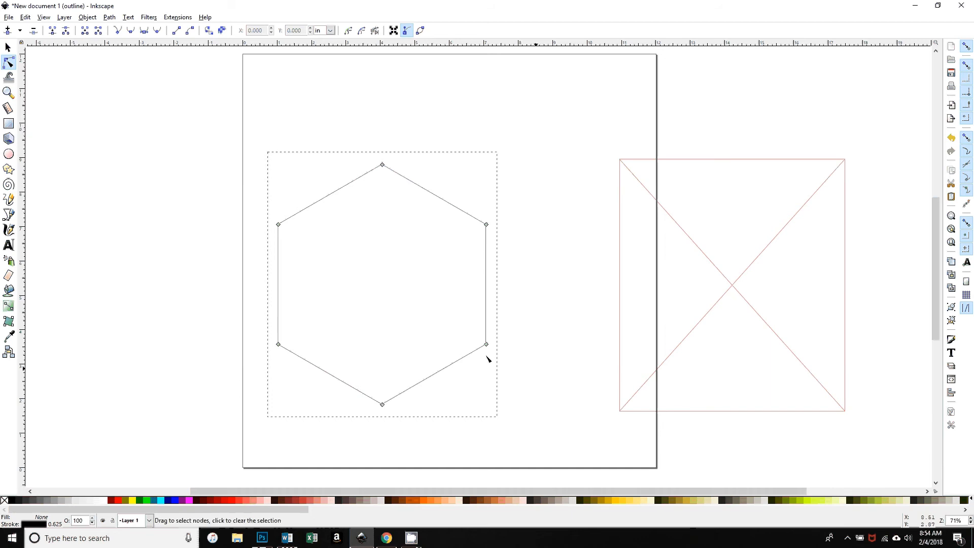
left_click(44, 18)
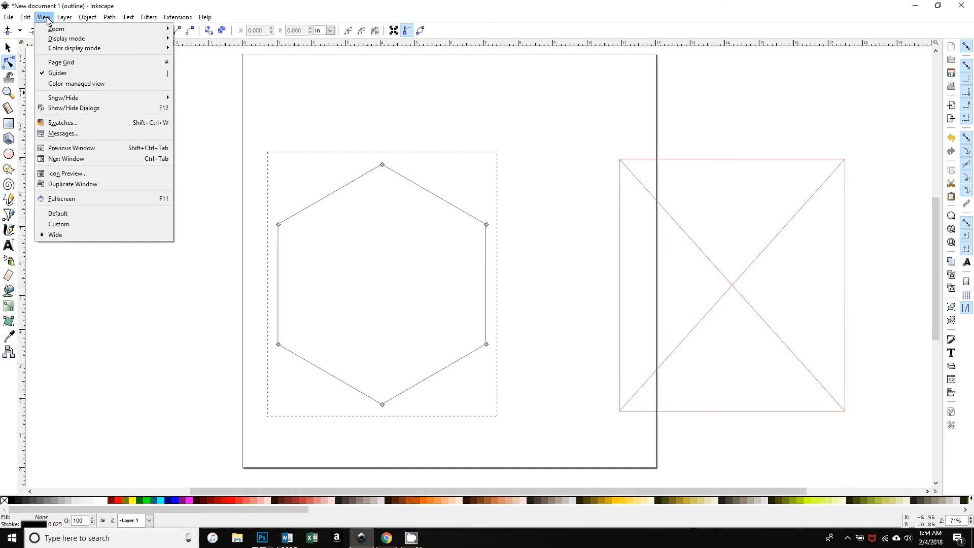
mouse_move(57, 40)
left_click(202, 48)
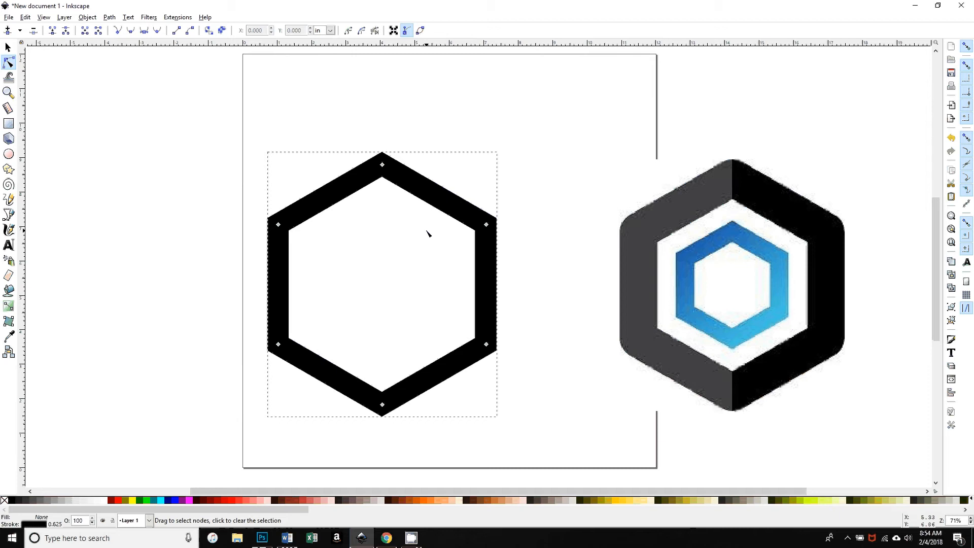
Step: Set the hexagon's stroke width to 100 px
key("ctrl+shift+f")
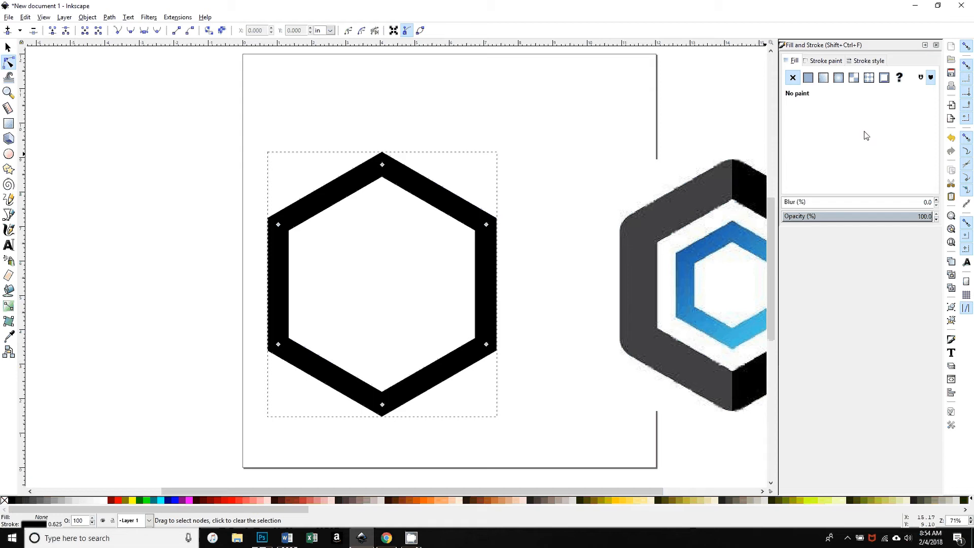
left_click(870, 61)
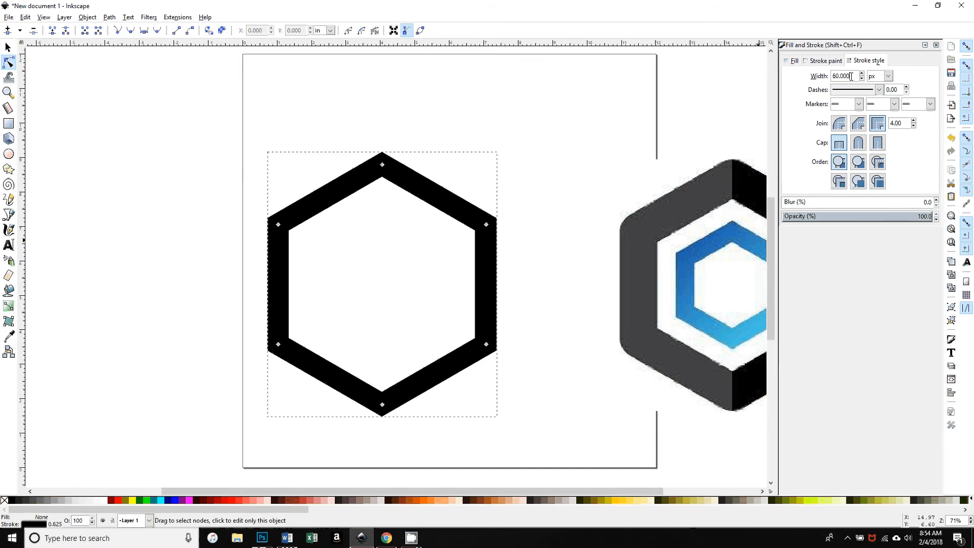
type("100")
key("Return")
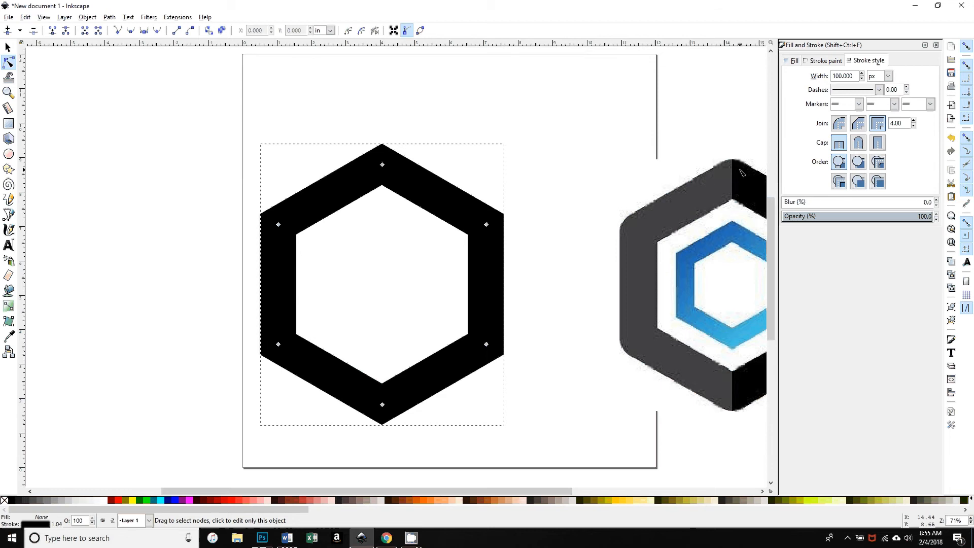
Step: Try the bevel and miter joins on the hexagon's stroke and set it to round join
left_click(858, 126)
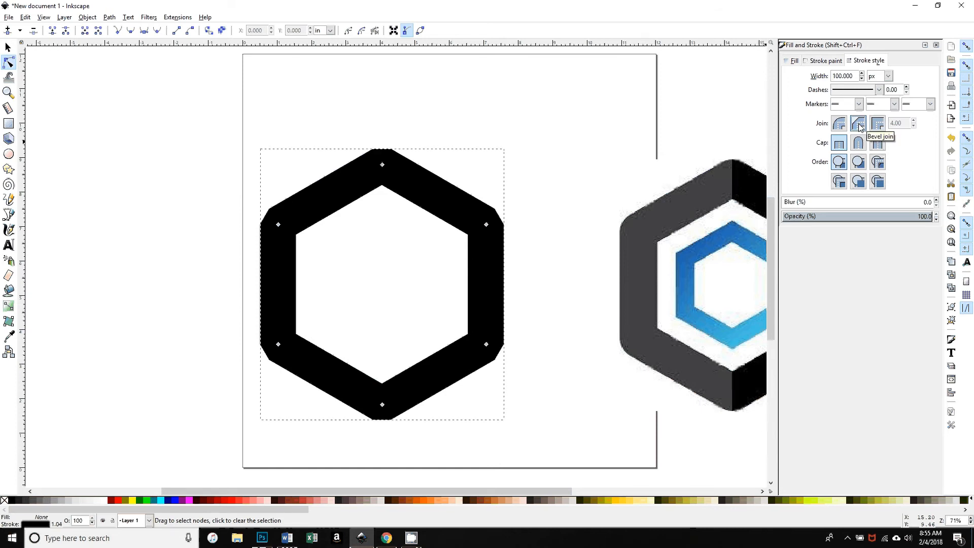
left_click(877, 124)
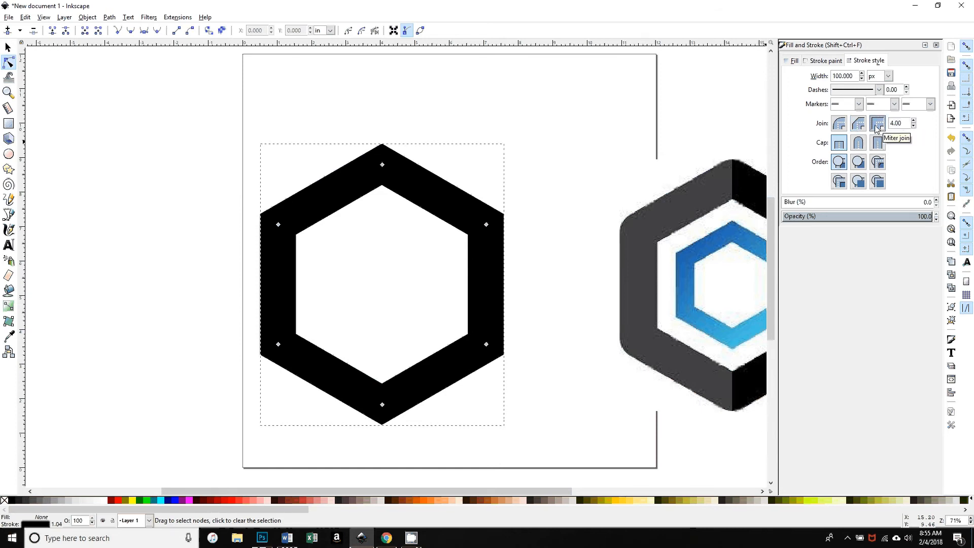
left_click(840, 125)
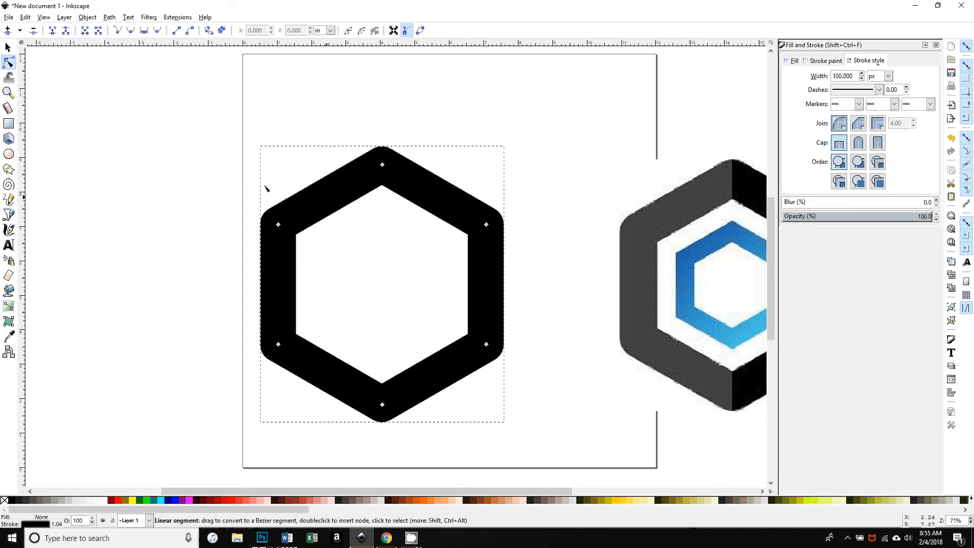
Step: Move the reference logo up and left, closer to the hexagon, and reopen the hexagon path for node editing
key("s")
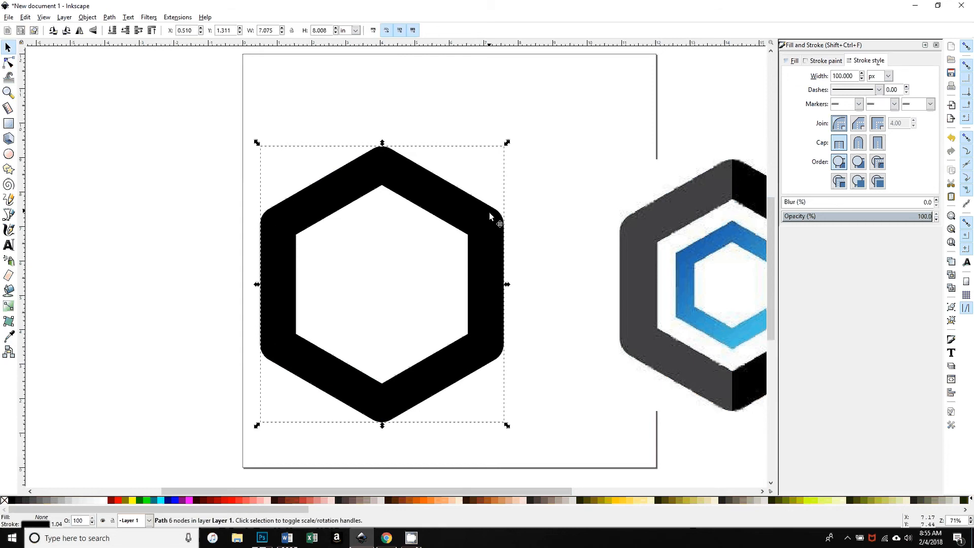
left_click_drag(642, 230, 572, 193)
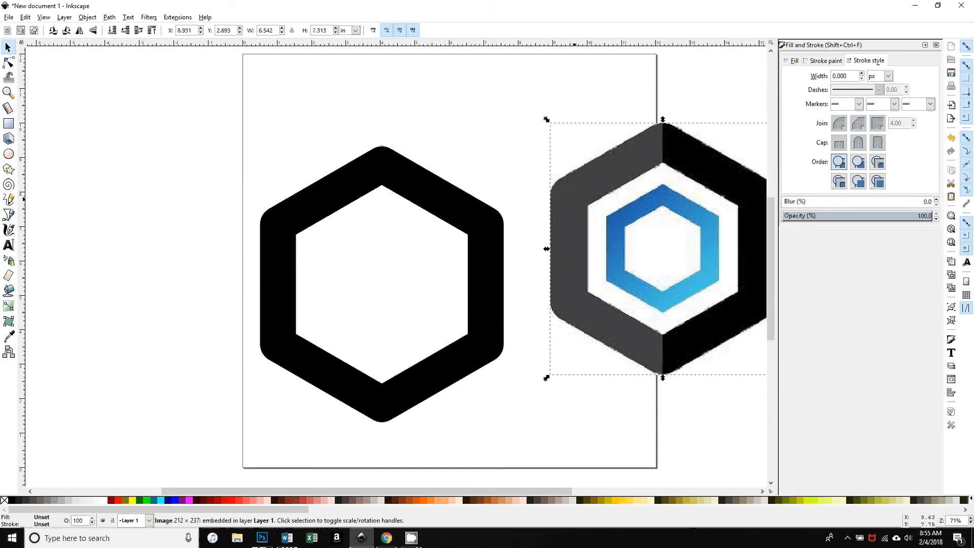
double_click(279, 259)
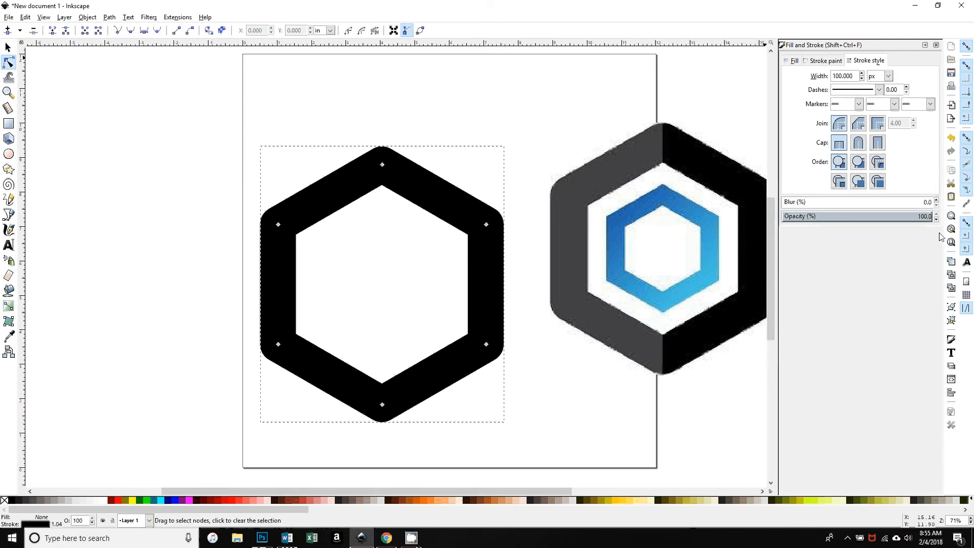
Step: Keep snapping enabled, including bounding boxes, and place a vertical guide along the outer left edge of the black hexagon ring
left_click(967, 47)
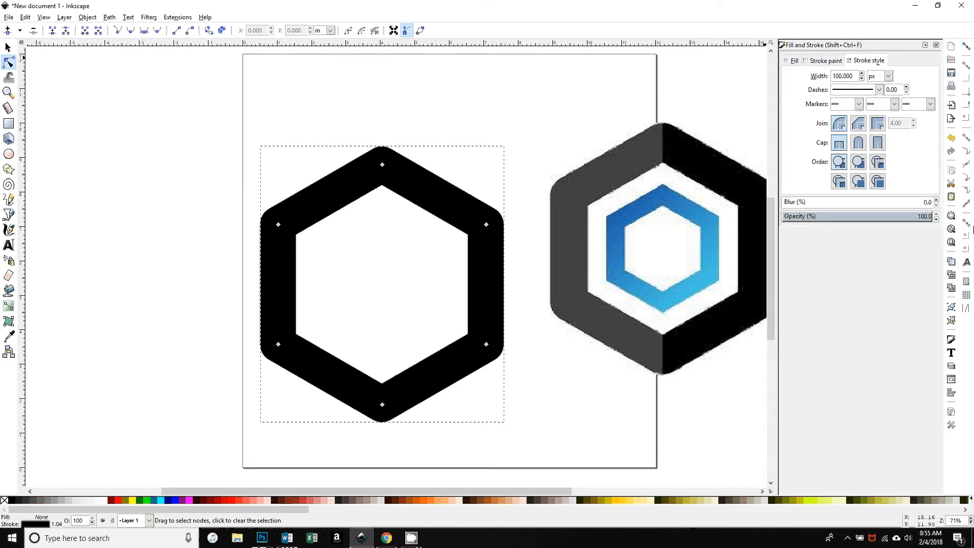
left_click(967, 47)
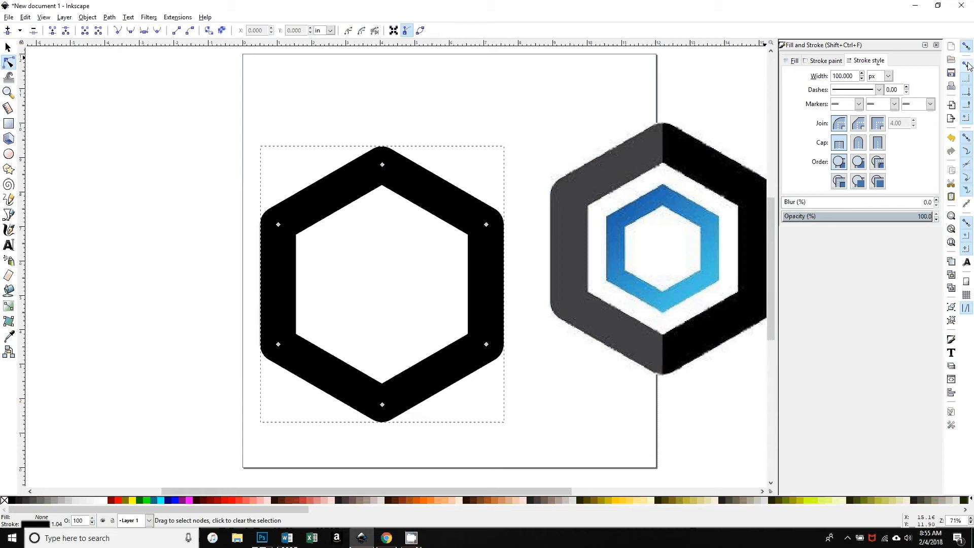
left_click(966, 66)
left_click(9, 47)
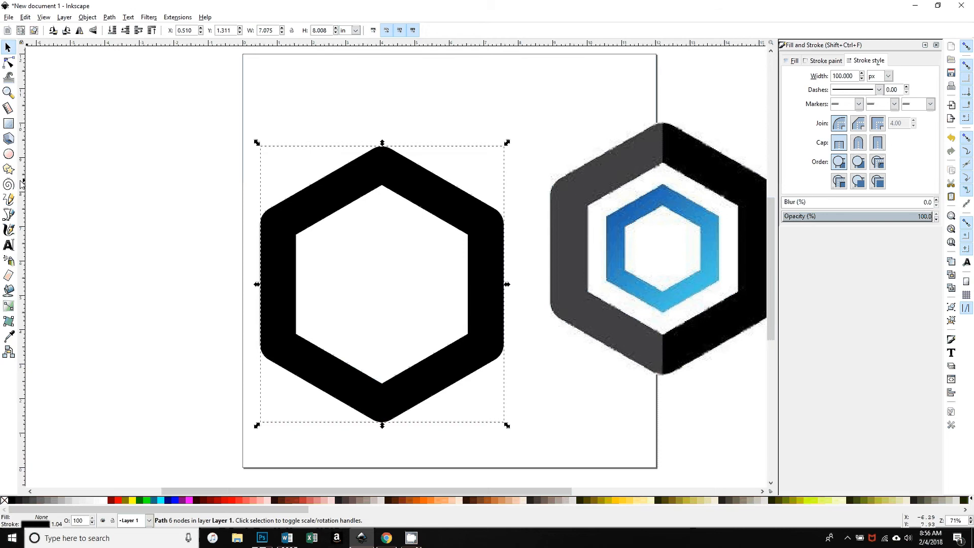
left_click_drag(22, 179, 261, 262)
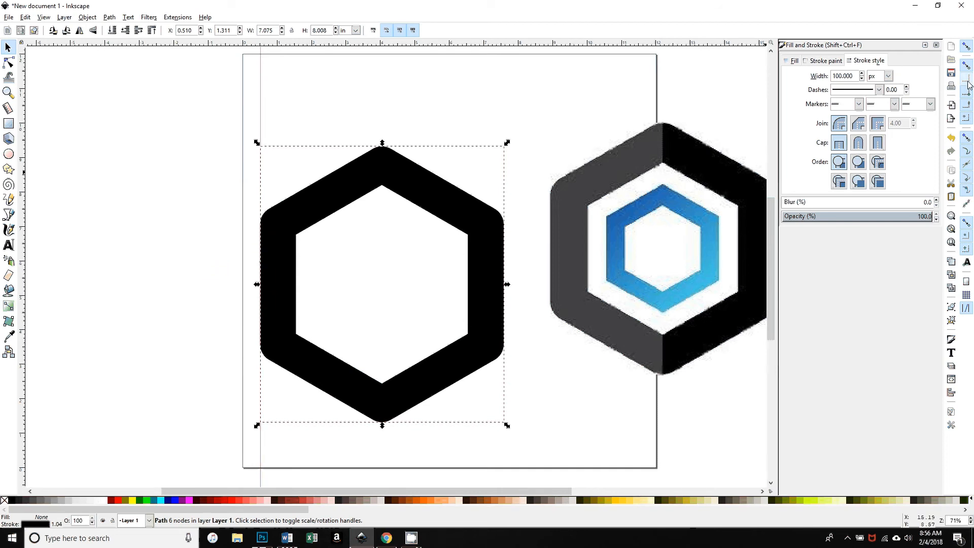
Step: Try placing a vertical guide on the inner edge of the hexagon's left side, and delete that guide
left_click_drag(23, 178, 278, 285)
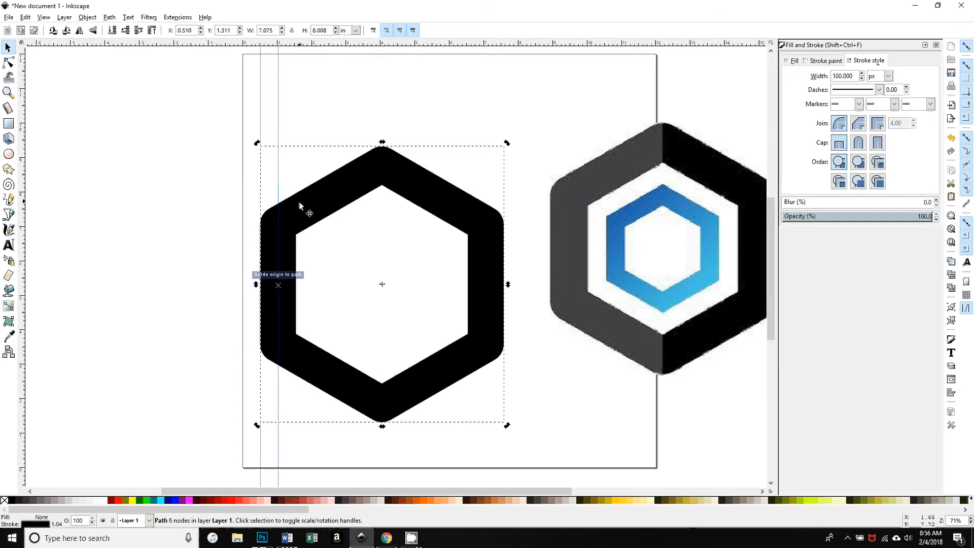
key("n")
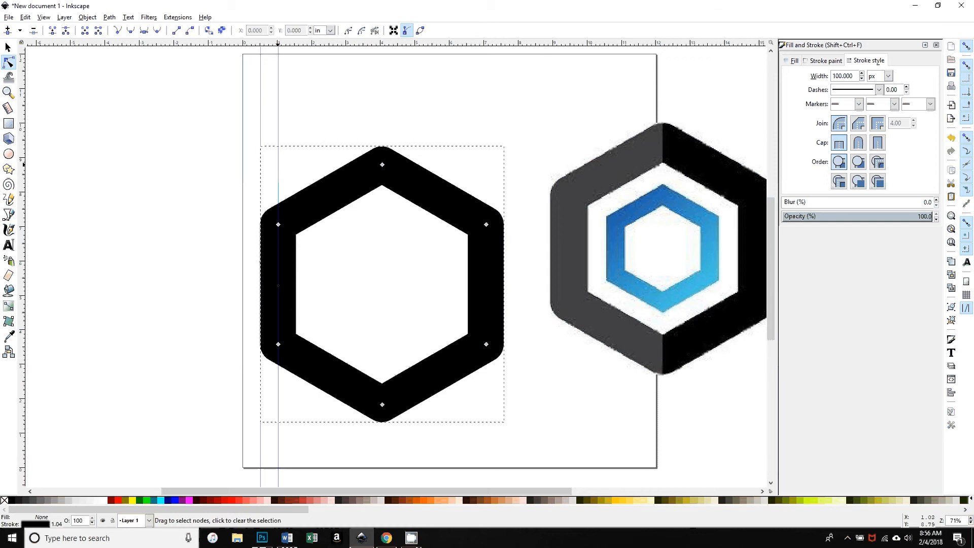
key("Delete")
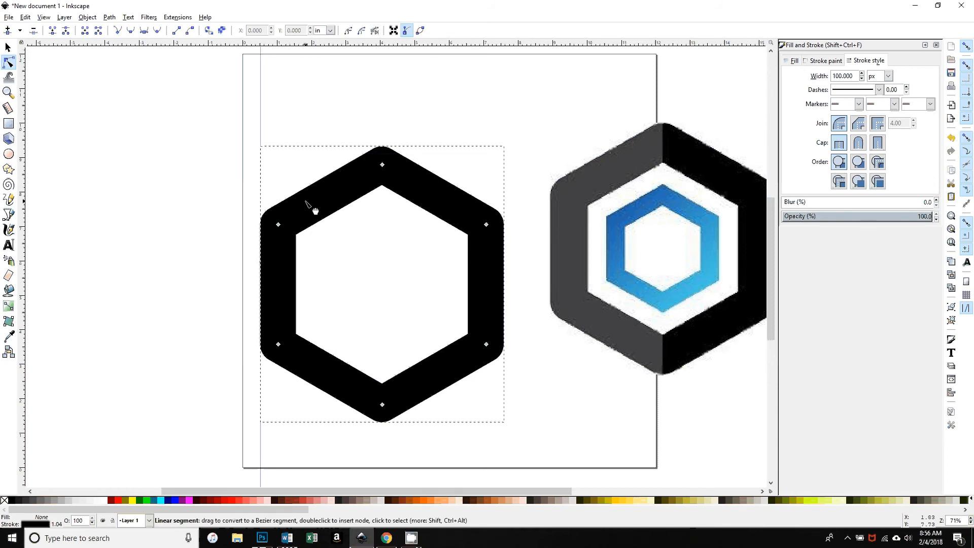
Step: Convert the hexagon's stroke to a path and show its nodes
key("s")
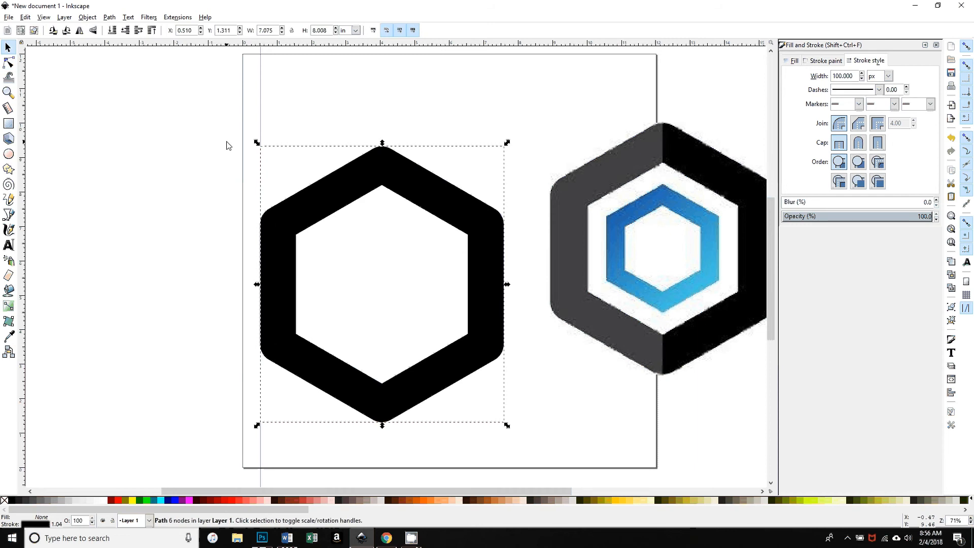
left_click(112, 18)
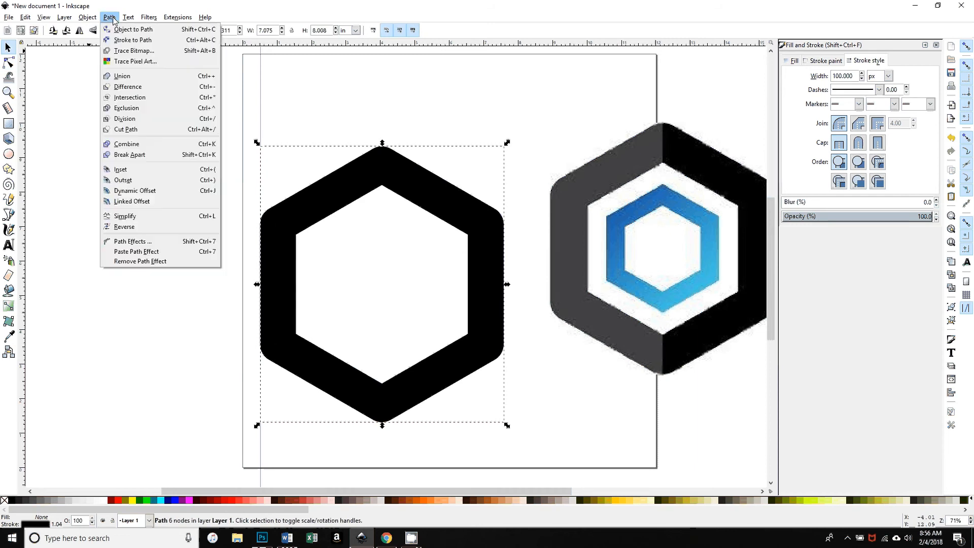
left_click(131, 40)
key("n")
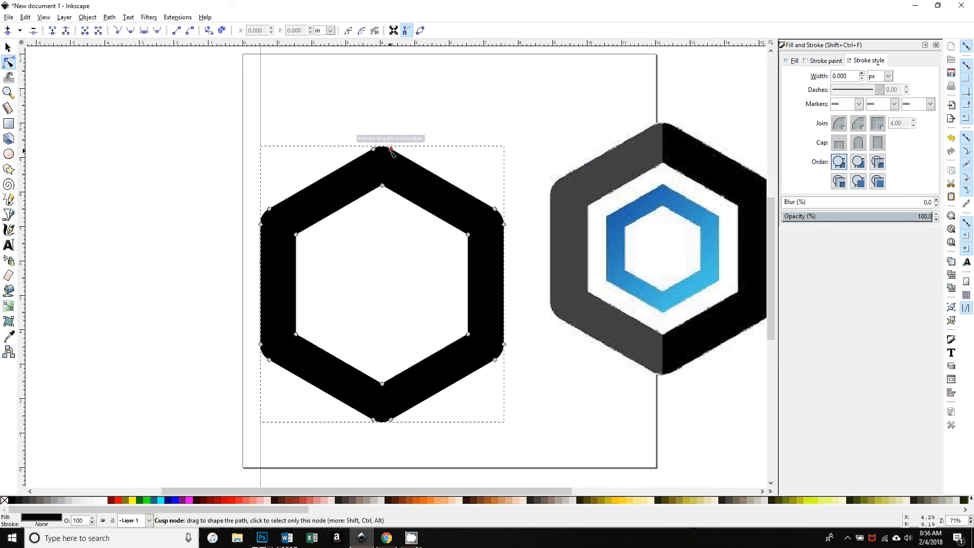
Step: Inspect the converted ring's inner and outer contours in Outline display mode, and return to Normal display mode
left_click(48, 17)
mouse_move(66, 39)
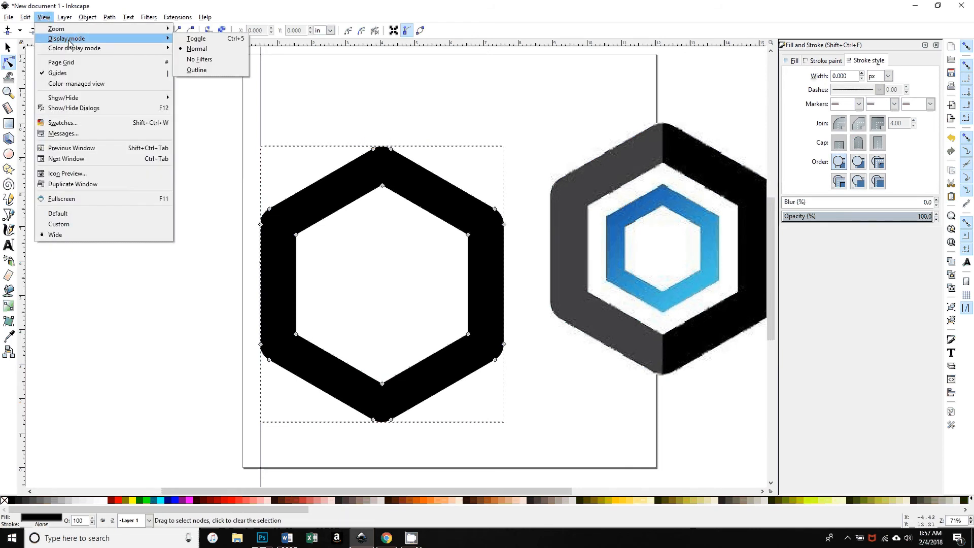
left_click(195, 70)
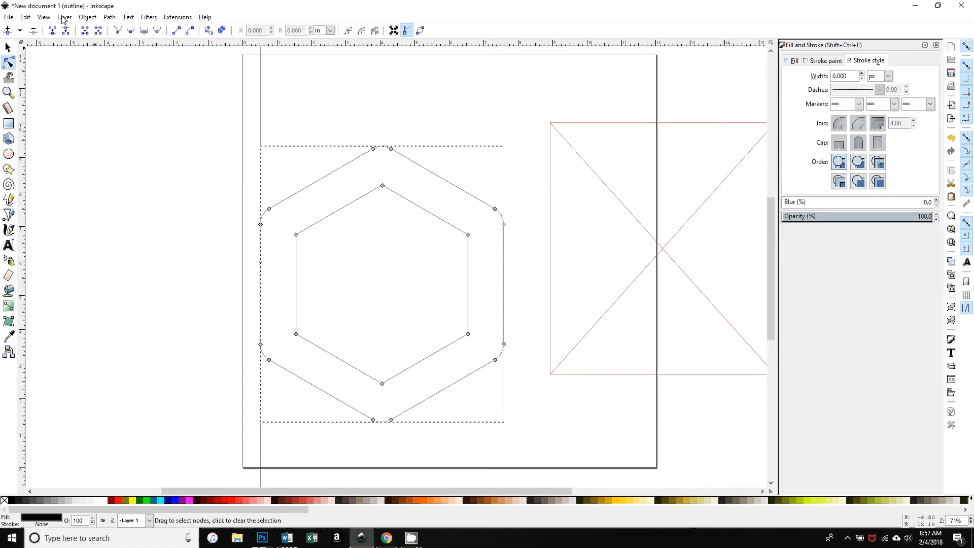
left_click(86, 20)
mouse_move(50, 19)
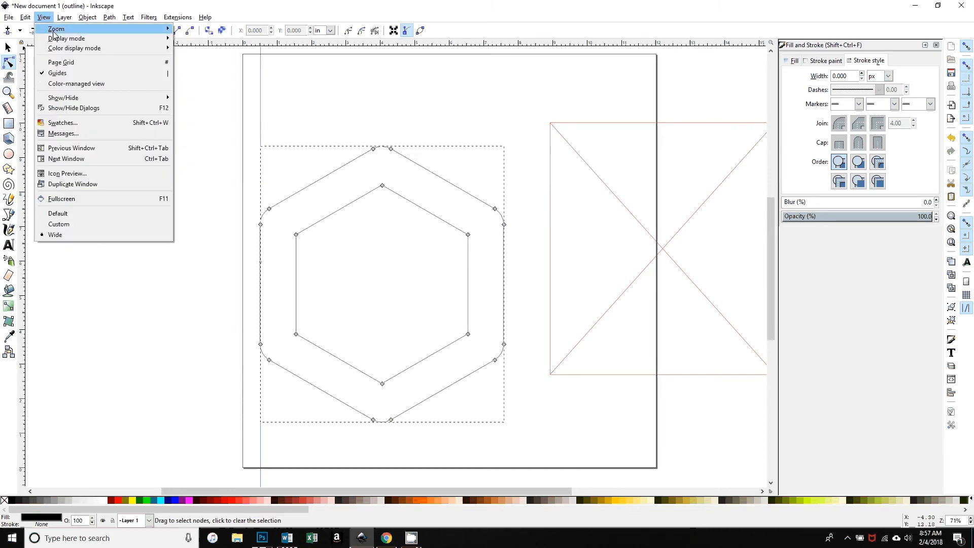
mouse_move(66, 38)
left_click(199, 49)
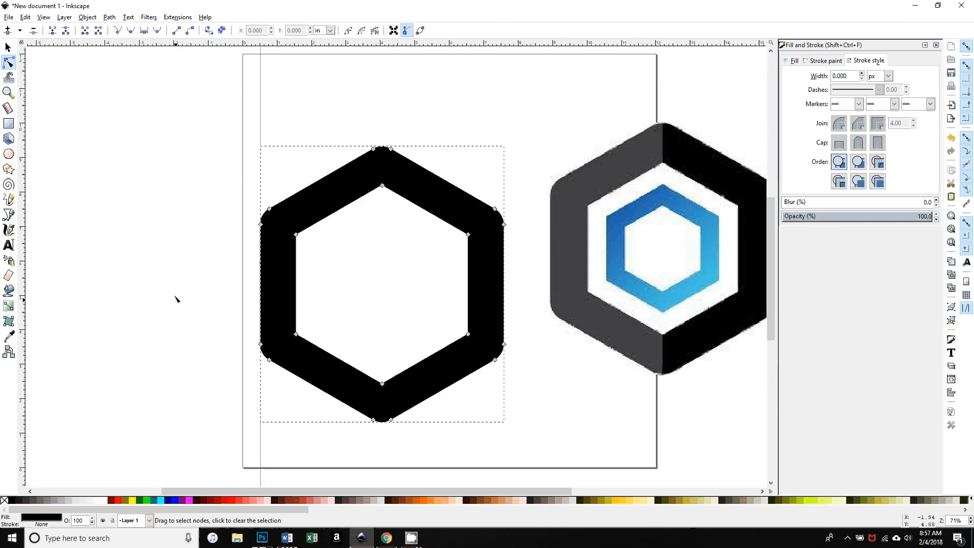
Step: Place a vertical guide on the ring's inner left edge, and draw a red rectangle without stroke, about 1.77 by 2.18 in, beside the page
left_click_drag(25, 188, 296, 278)
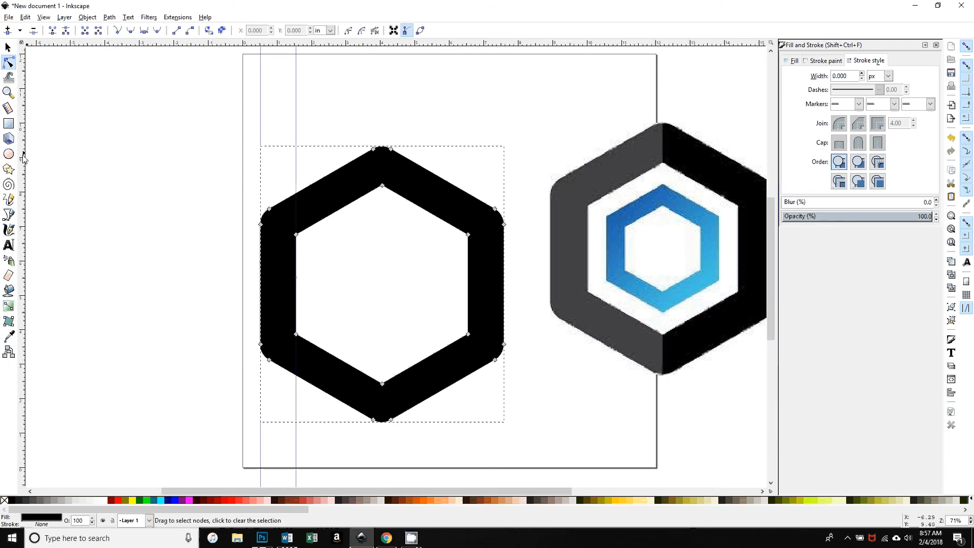
left_click(8, 123)
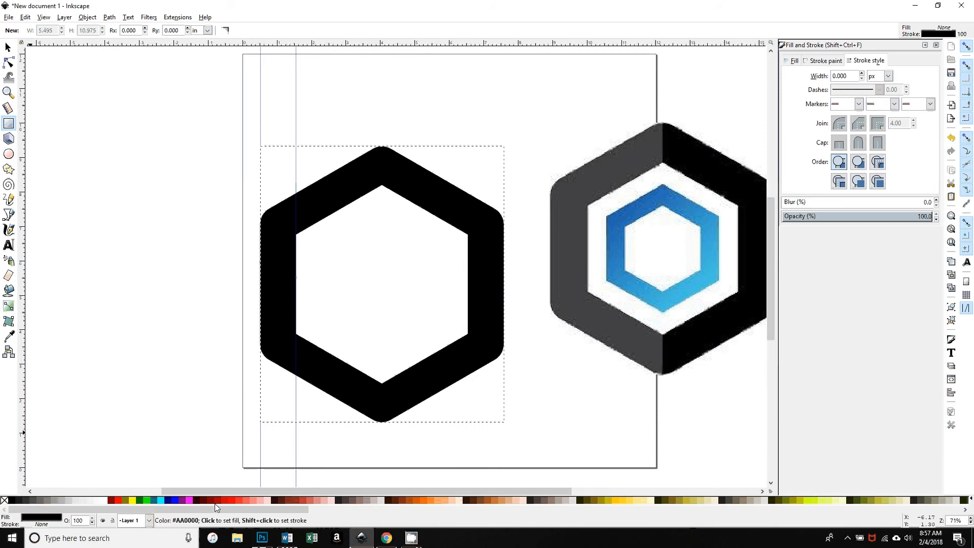
left_click(232, 503)
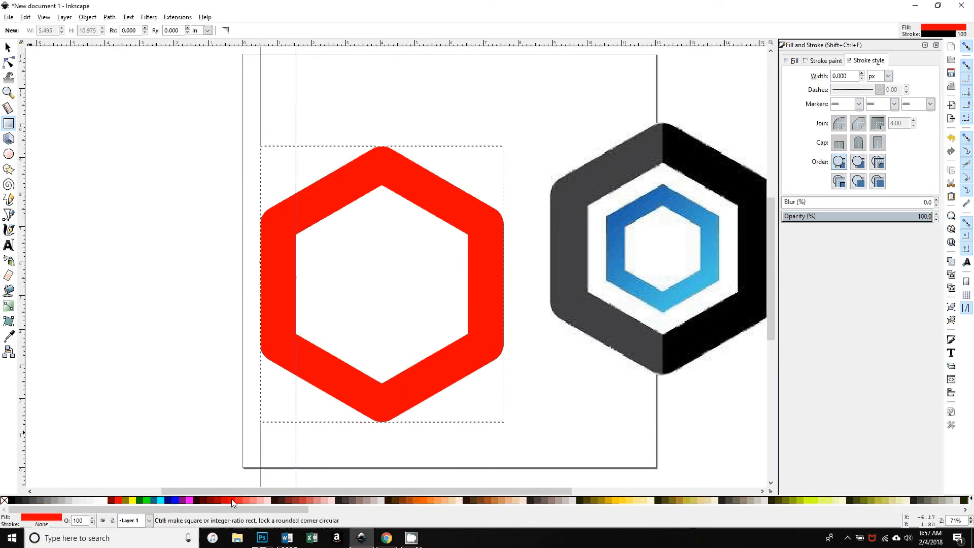
key("ctrl+z")
left_click_drag(97, 211, 158, 287)
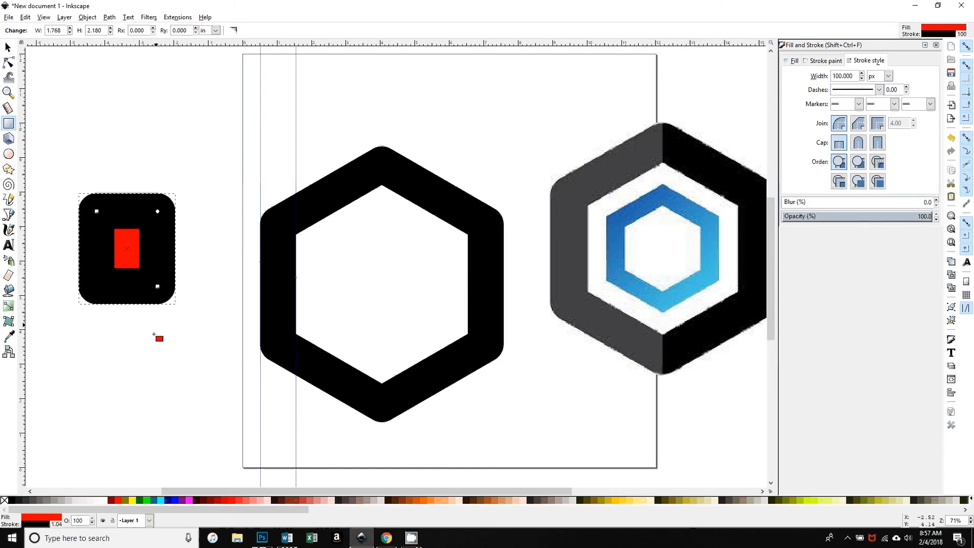
left_click(6, 501, "shift")
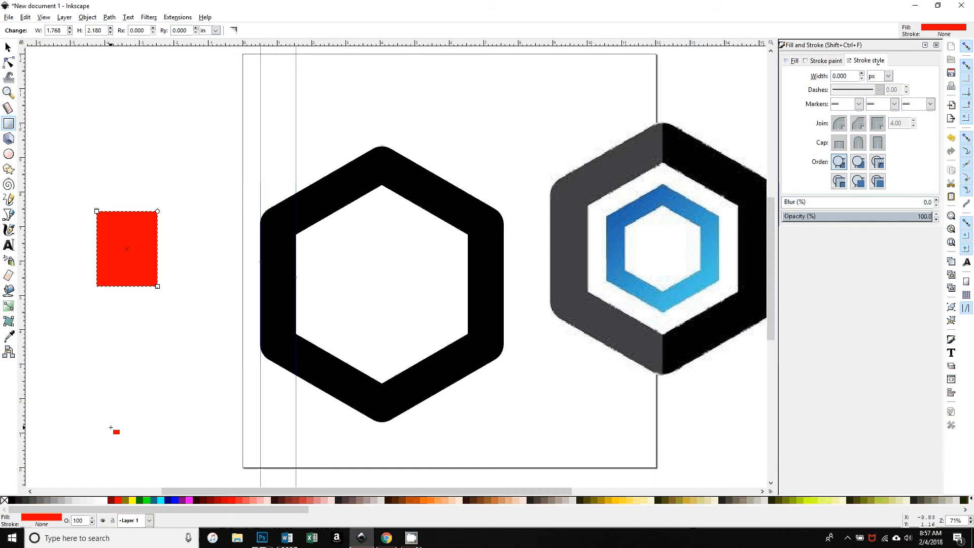
Step: Snap the red rectangle to the outer left guide and resize it to about 1.04 by 1.86 in, spanning the two guides
left_click(8, 47)
left_click_drag(116, 253, 266, 289)
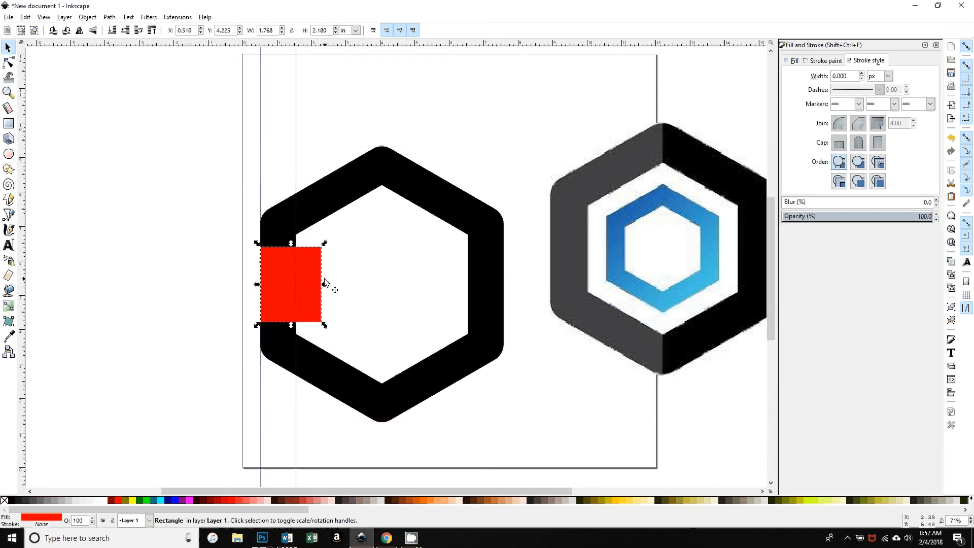
left_click_drag(325, 285, 297, 291)
key("ctrl+z")
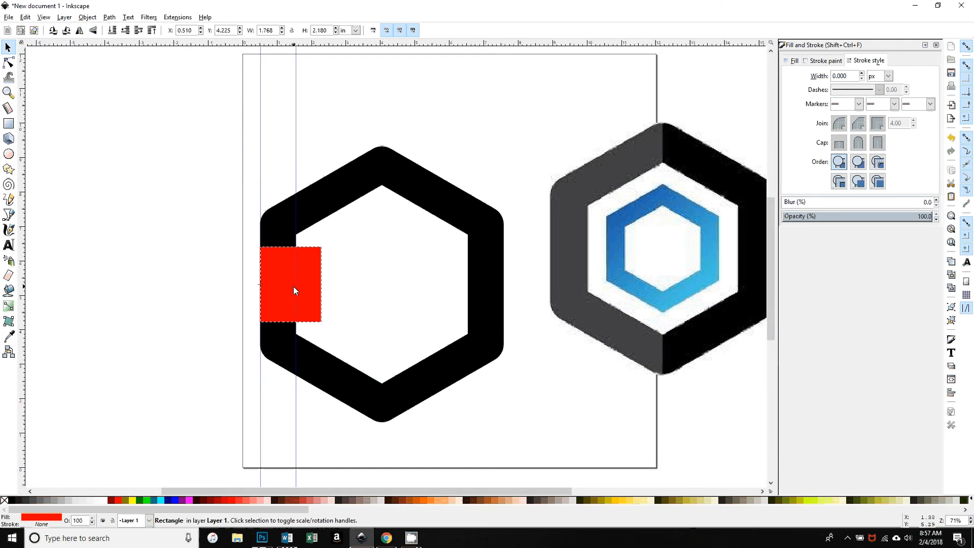
left_click_drag(323, 246, 296, 257)
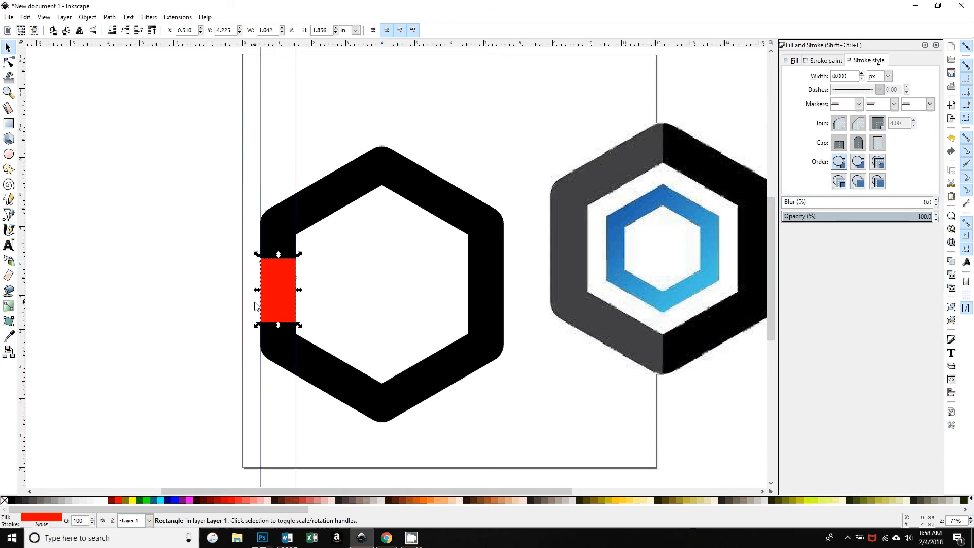
Step: Use the red rectangle as a spacer against the ring's inner left edge to place a third vertical guide, and delete the rectangle
left_click_drag(281, 307, 312, 285)
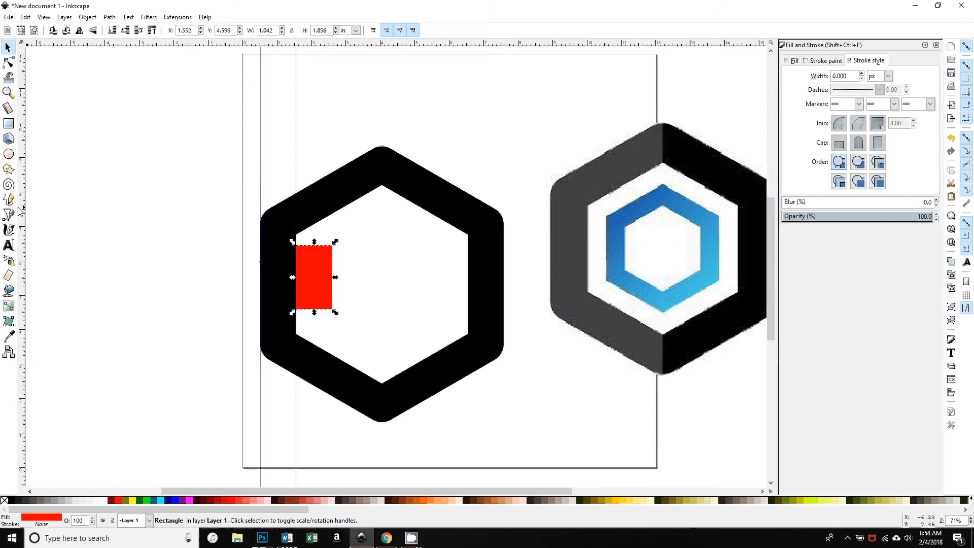
left_click_drag(18, 208, 333, 277)
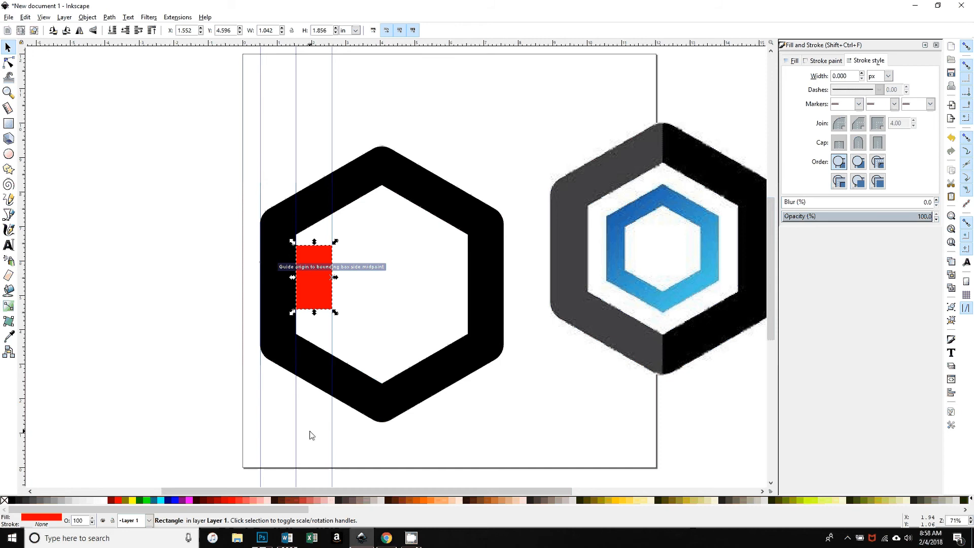
key("Delete")
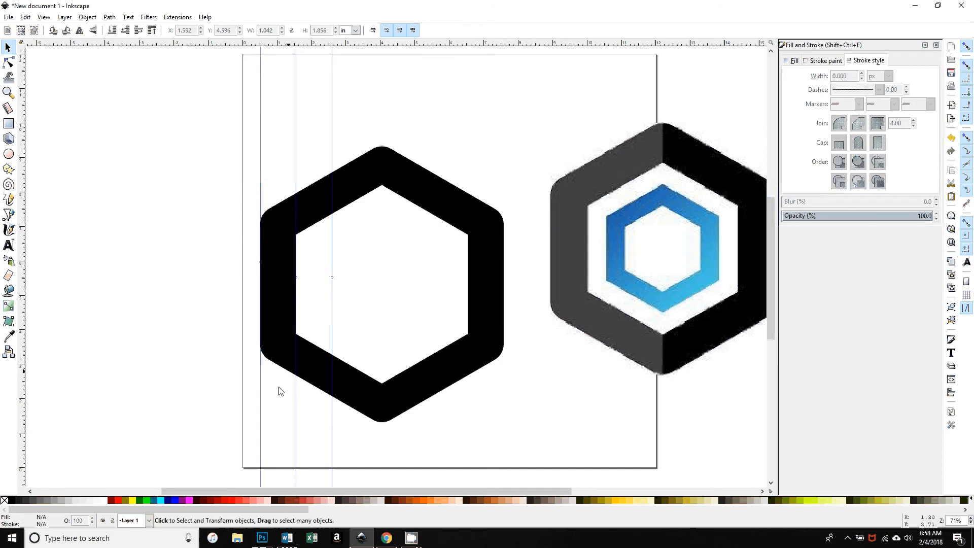
Step: Place a horizontal and a vertical guide through the center of the hexagon ring
left_click_drag(447, 476, 397, 441)
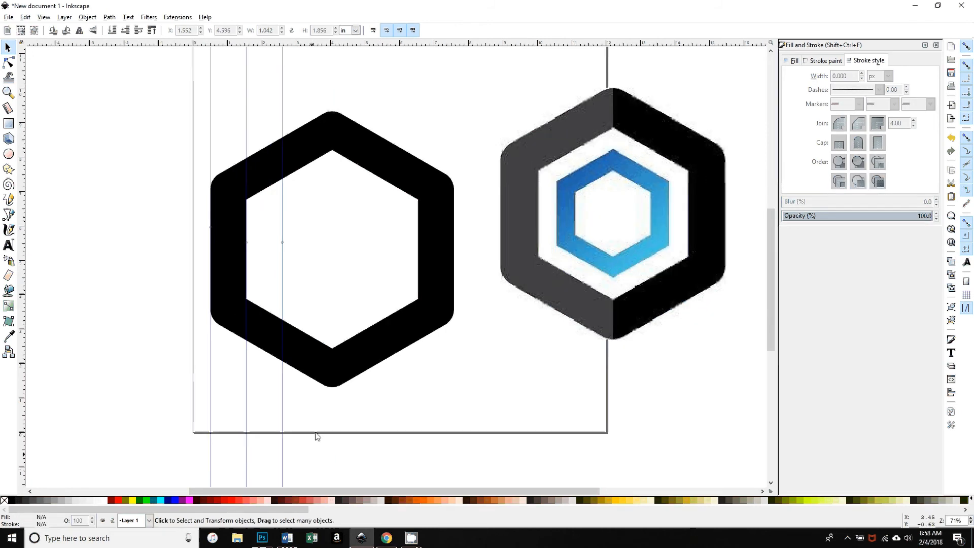
left_click(355, 144)
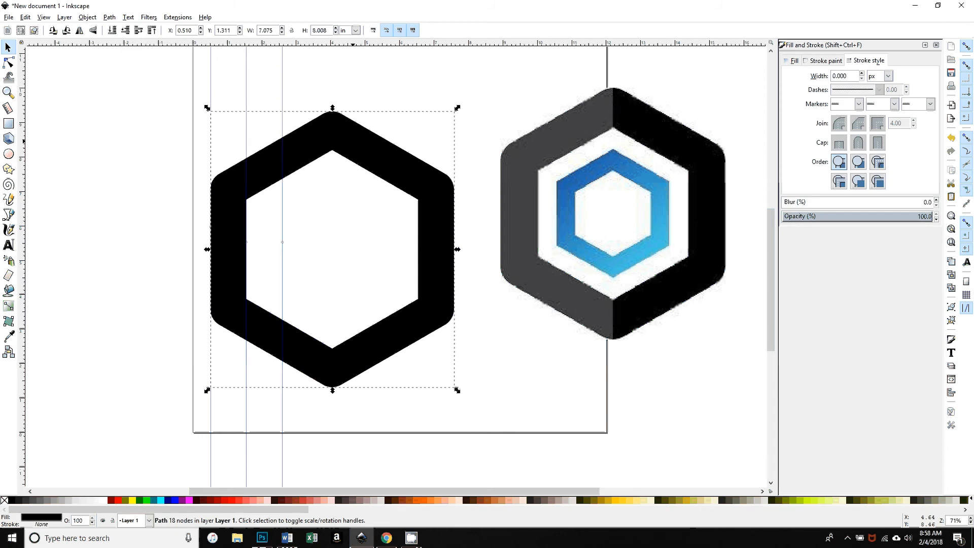
left_click(381, 159)
left_click_drag(359, 47, 333, 250)
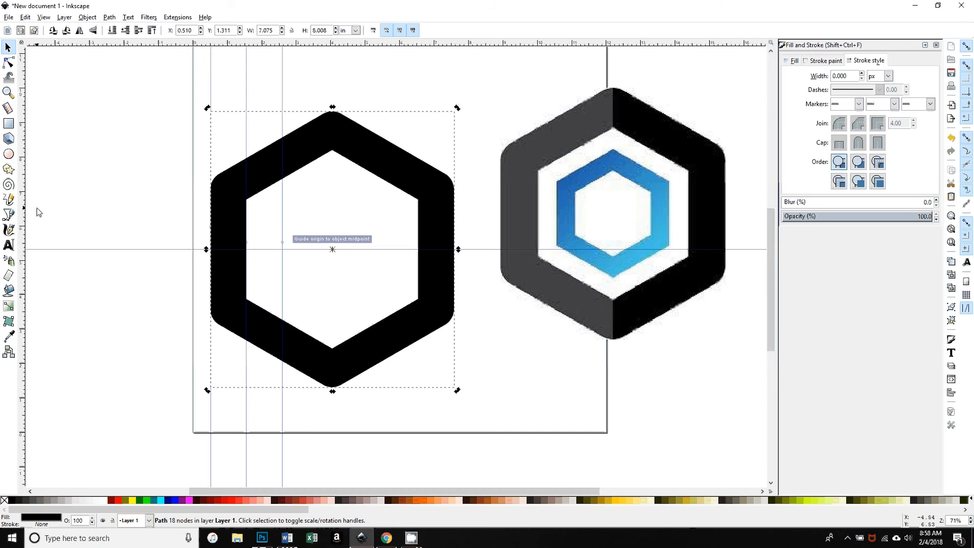
left_click_drag(22, 209, 332, 253)
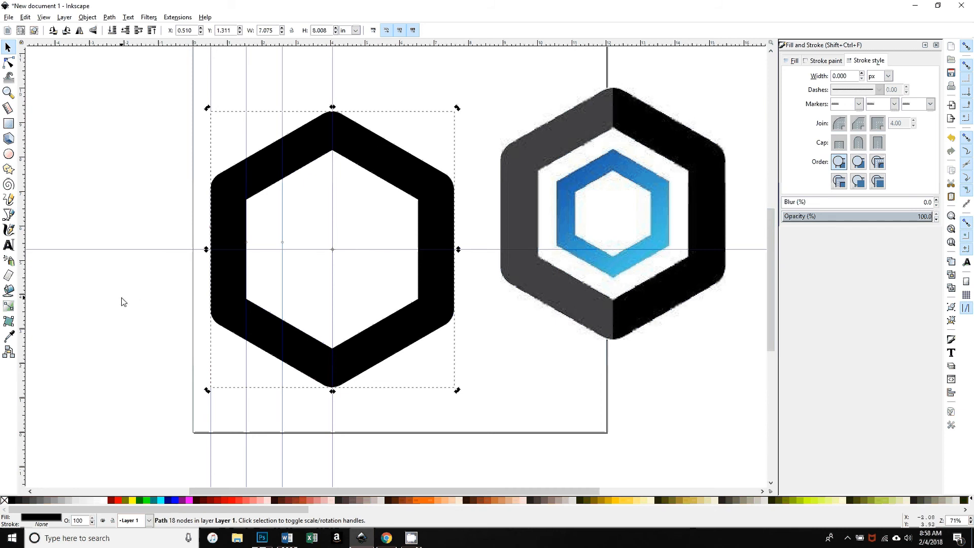
Step: Draw a red six-cornered polygon from the ring's center out to the third vertical guide, with its sides parallel to the ring's
left_click(9, 170)
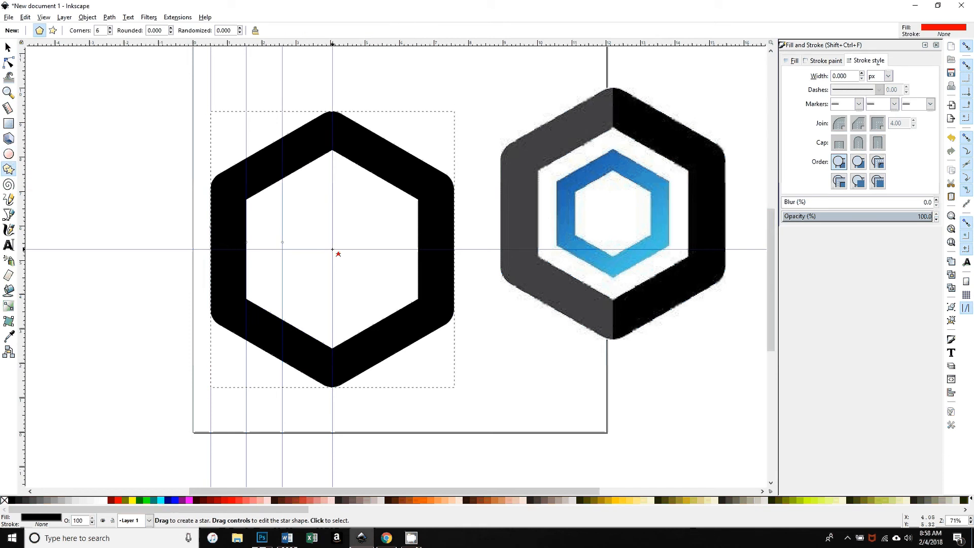
key("ctrl")
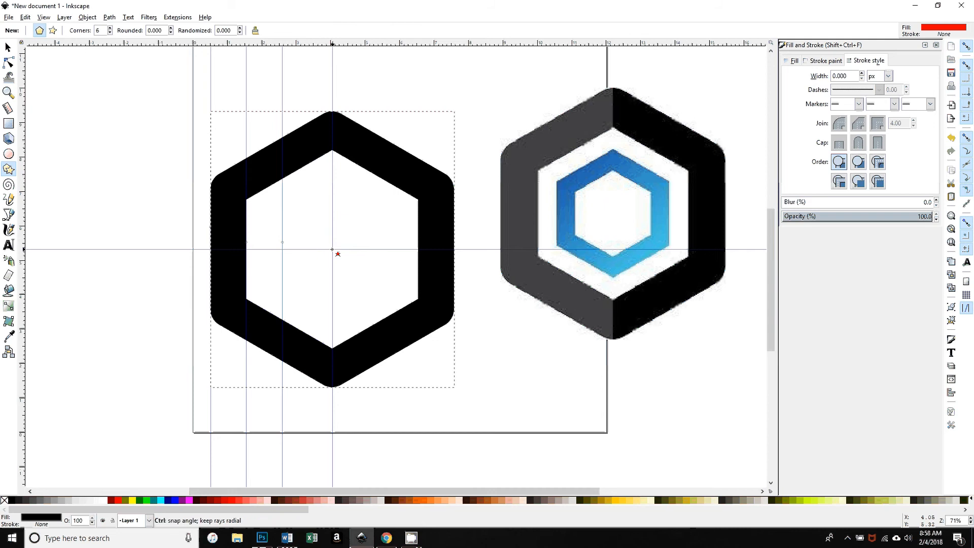
left_click_drag(333, 249, 280, 219)
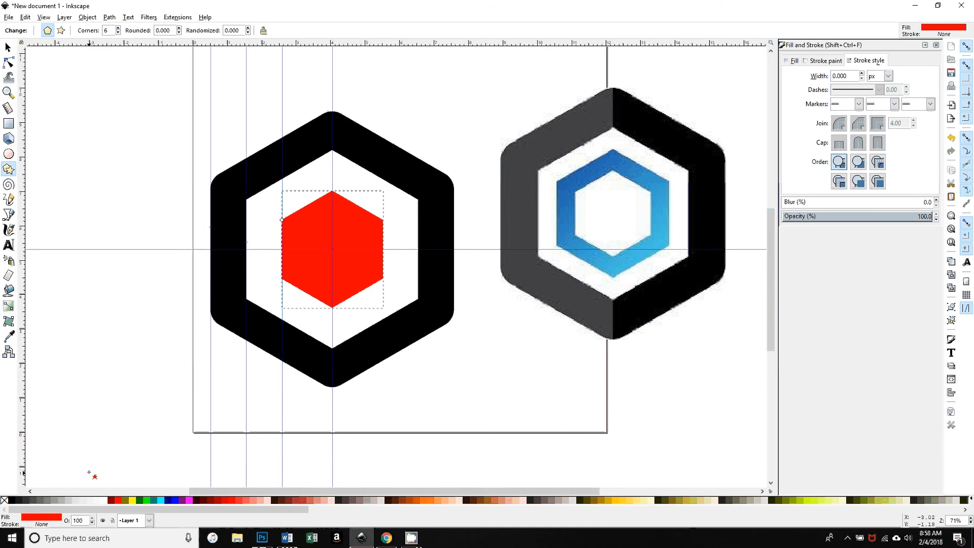
Step: Remove the inner hexagon's fill and give it a blue stroke with miter join
left_click(5, 500)
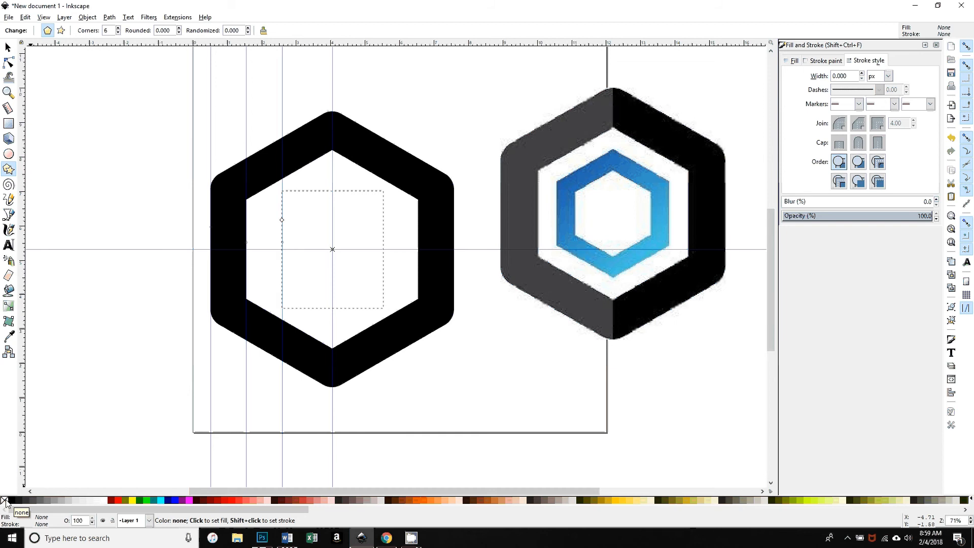
left_click(173, 503, "shift")
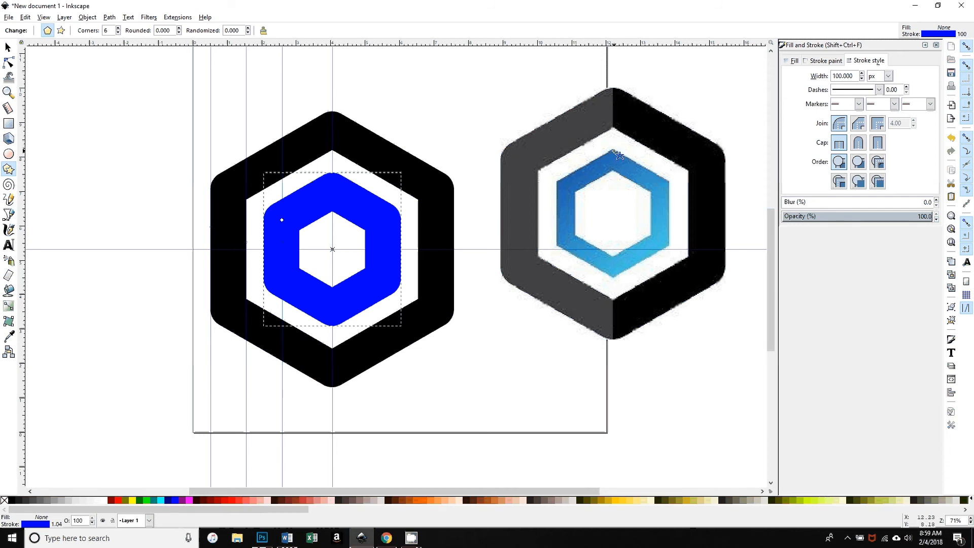
left_click(877, 125)
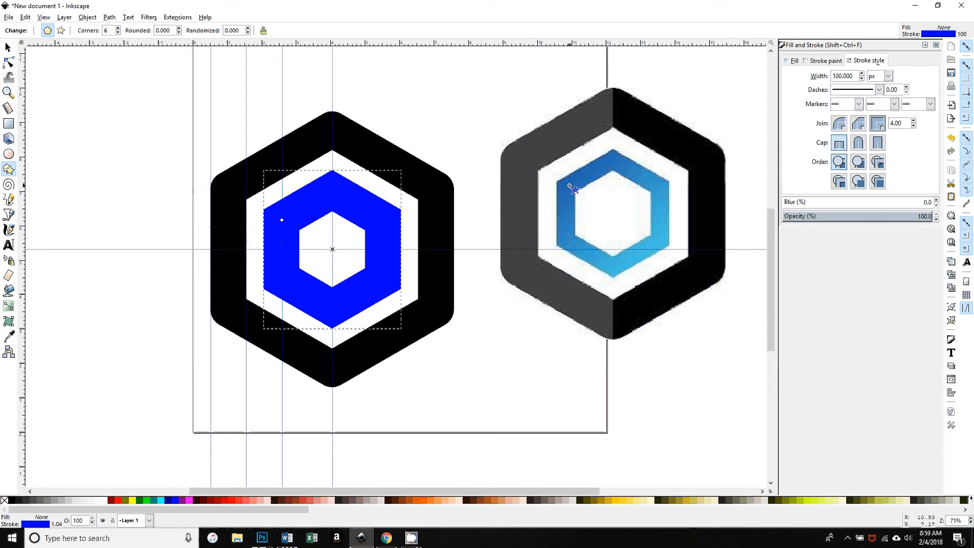
Step: Set the blue hexagon's stroke width to 60 px and shrink it about its center until its left edge meets the third vertical guide
double_click(844, 76)
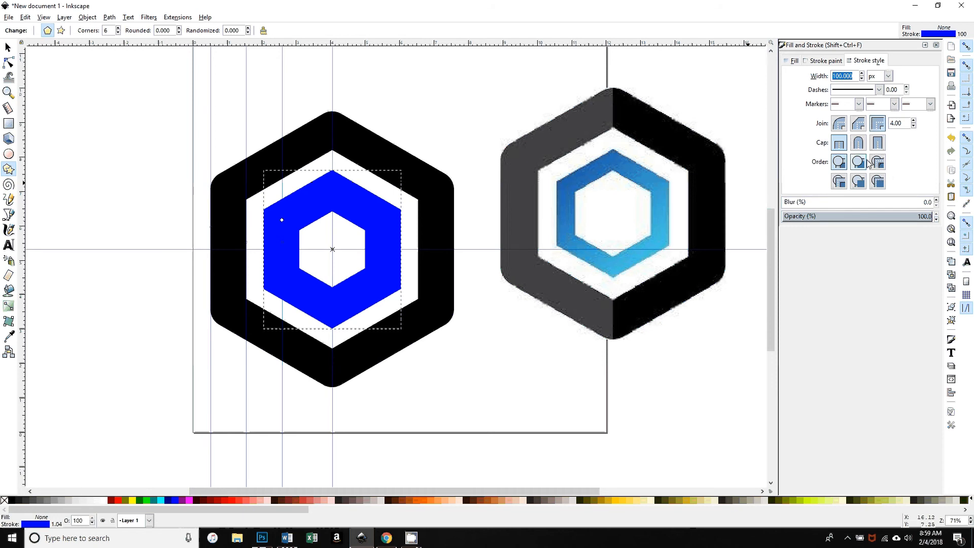
type("60")
key("Return")
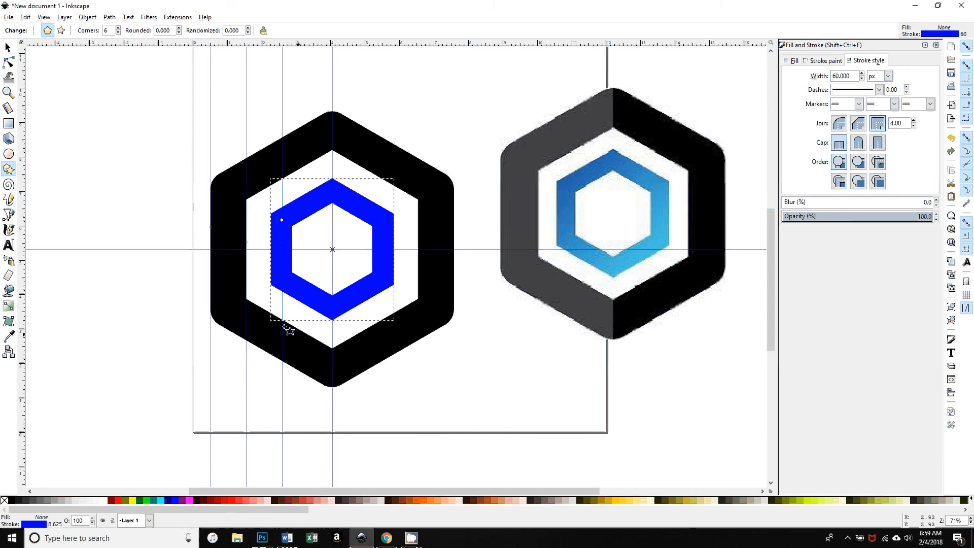
left_click(9, 49)
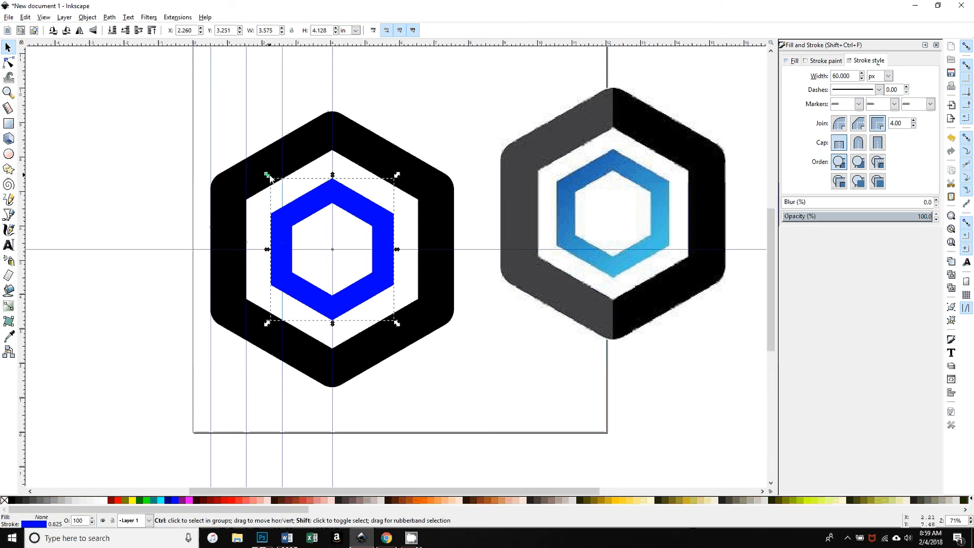
left_click_drag(269, 177, 278, 188)
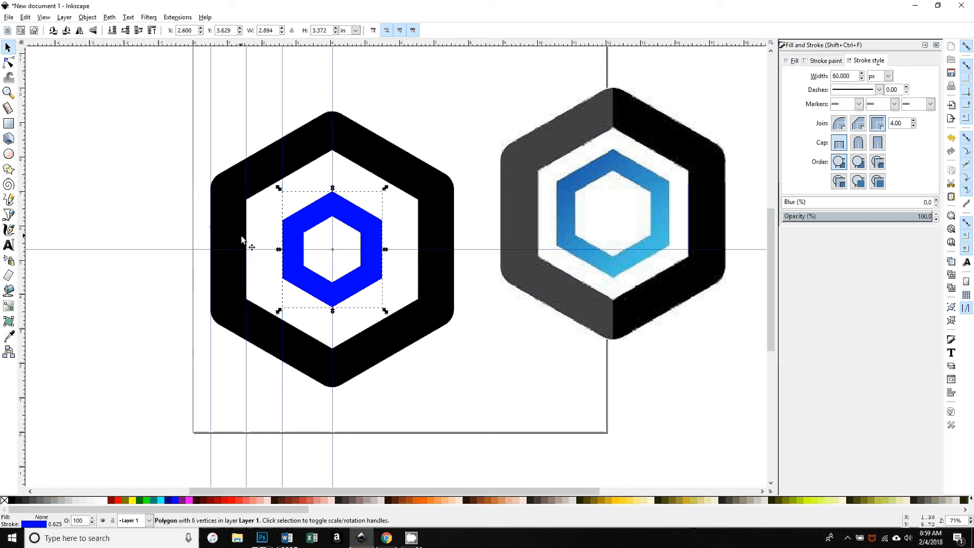
Step: Move the reference logo image a little down and farther away from the drawn hexagons
left_click(456, 432)
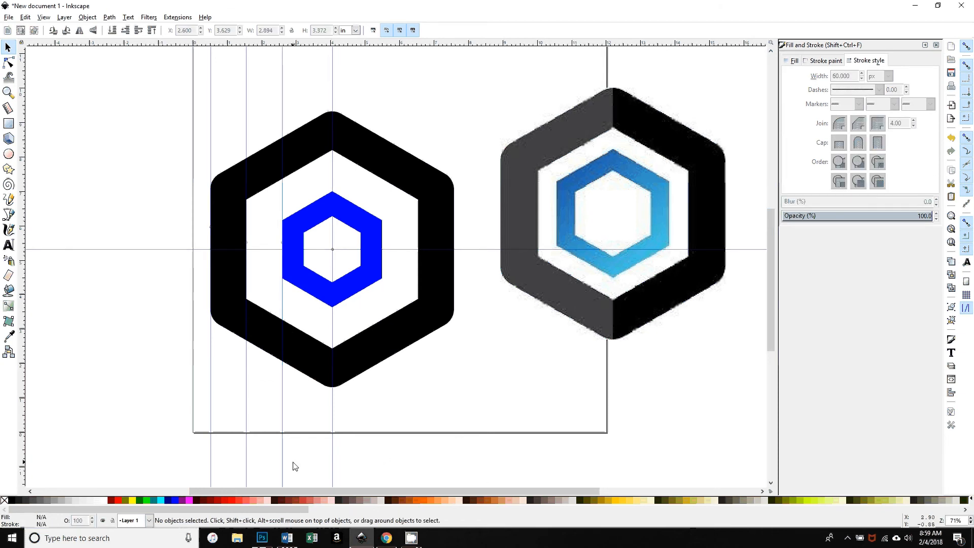
left_click(632, 330)
left_click_drag(632, 330, 667, 374)
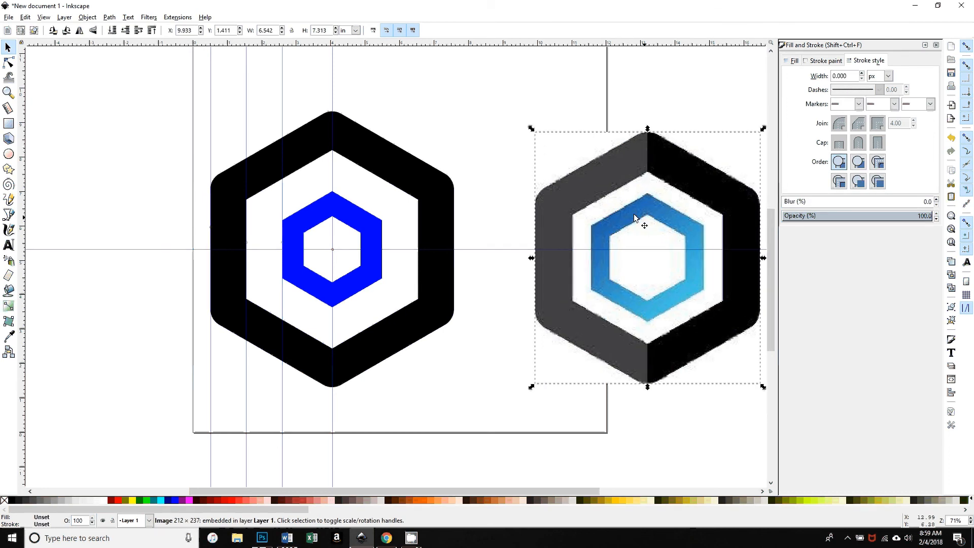
Step: Convert the inner blue hexagon from a polygon object to a path, and convert its stroke to a path
left_click(372, 279)
double_click(372, 279)
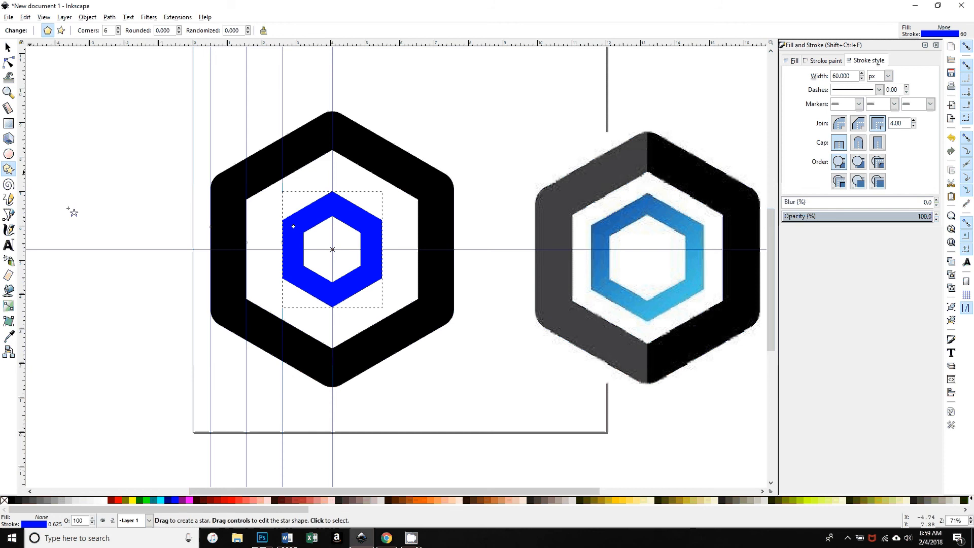
left_click(109, 17)
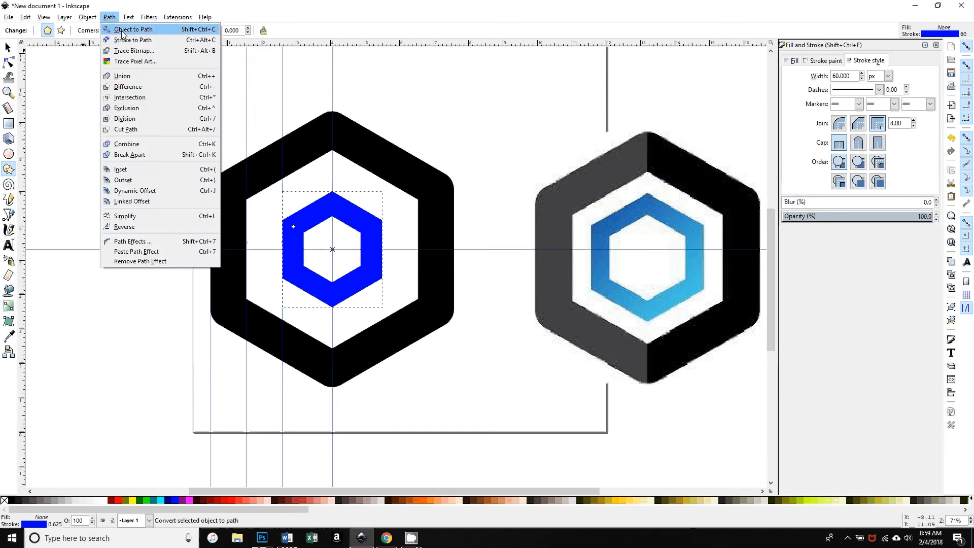
left_click(124, 29)
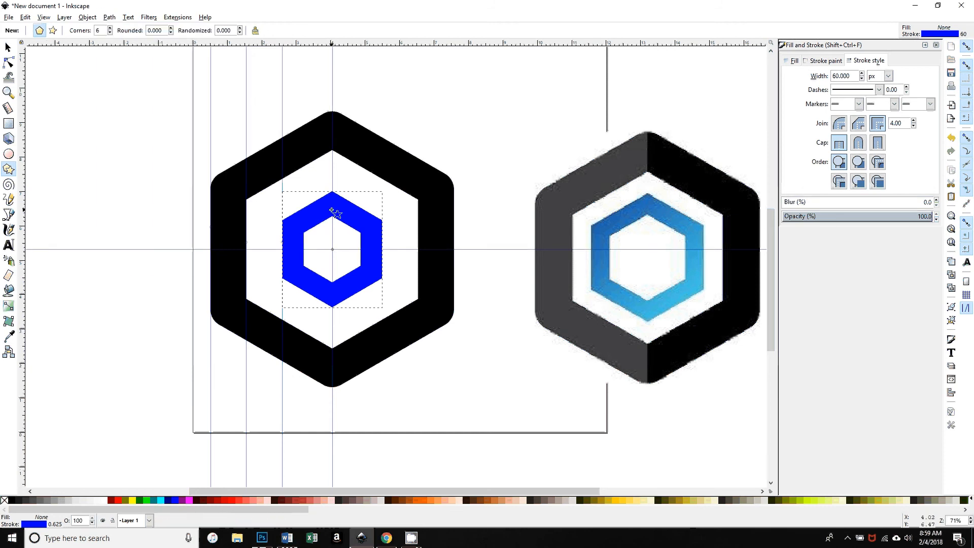
left_click(9, 62)
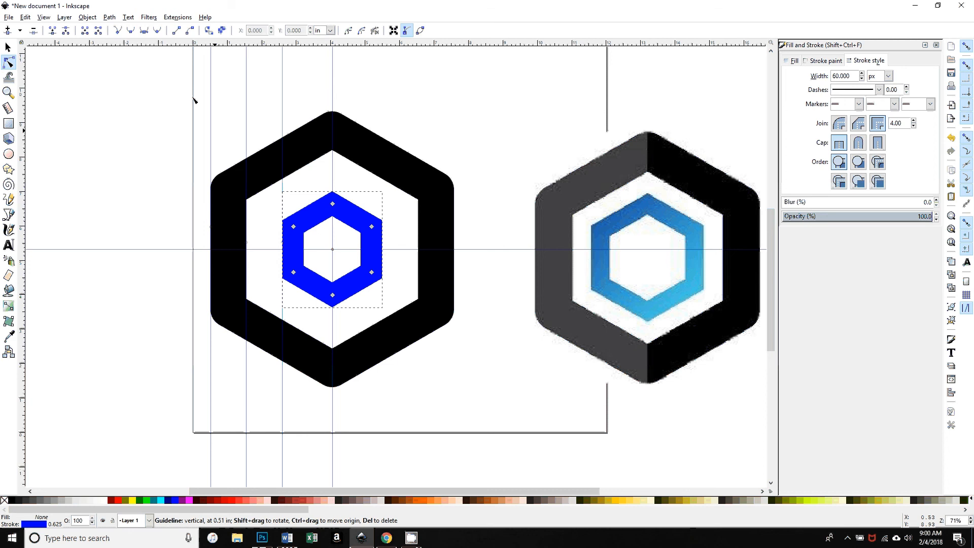
left_click(110, 17)
left_click(129, 40)
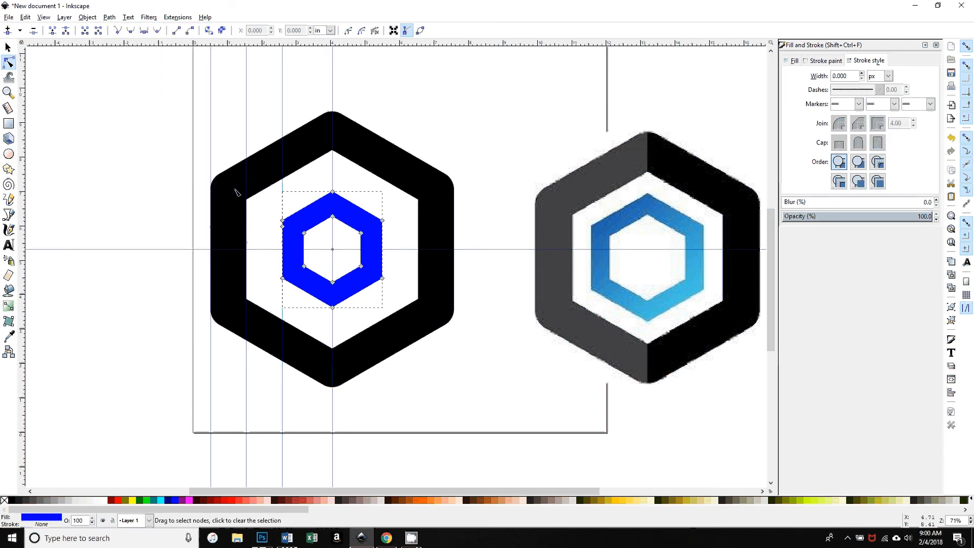
Step: Check the shapes' contours in outline display mode, and return to normal display
left_click(43, 17)
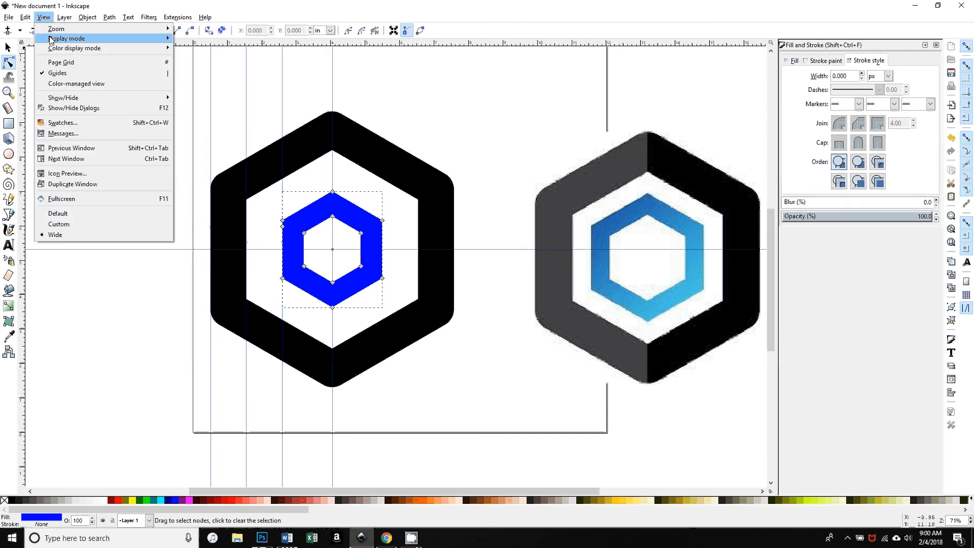
mouse_move(152, 39)
left_click(205, 70)
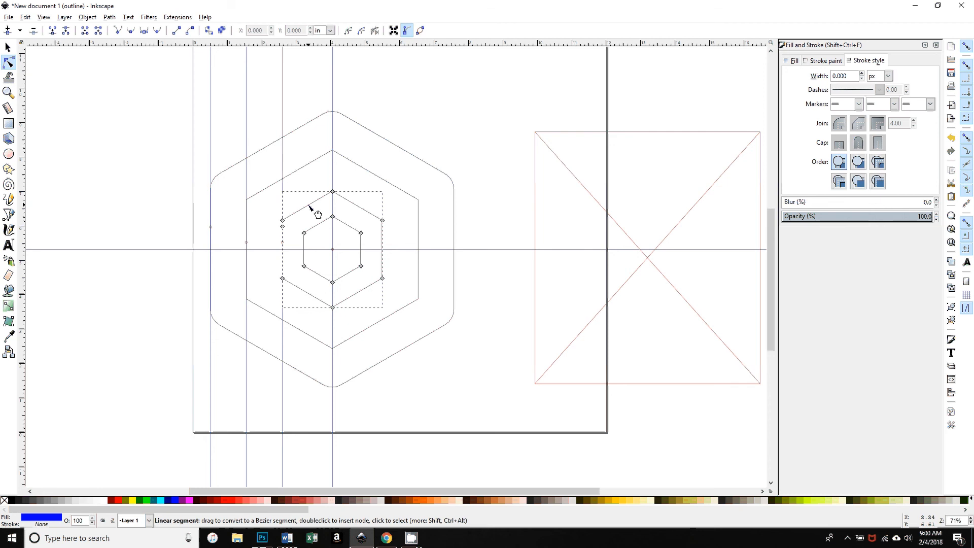
left_click(44, 17)
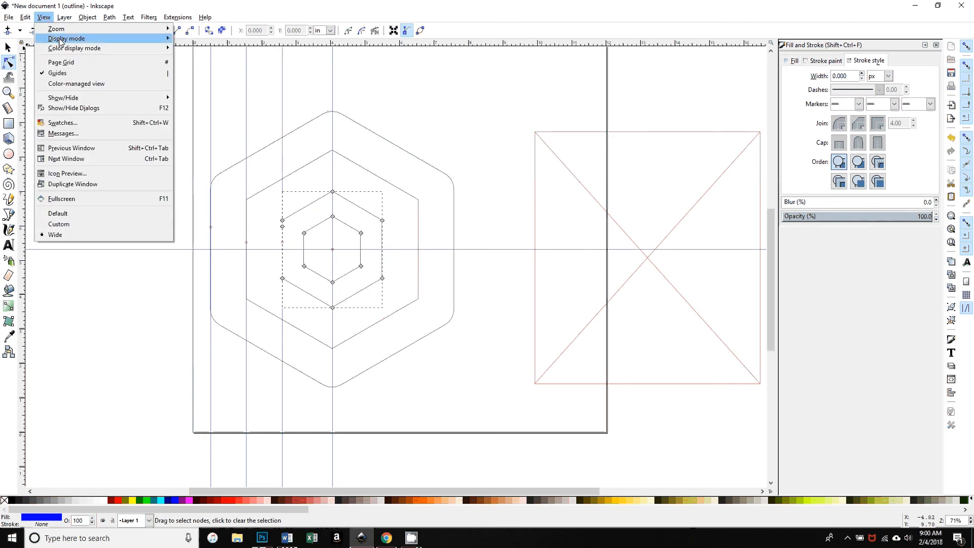
left_click(200, 39)
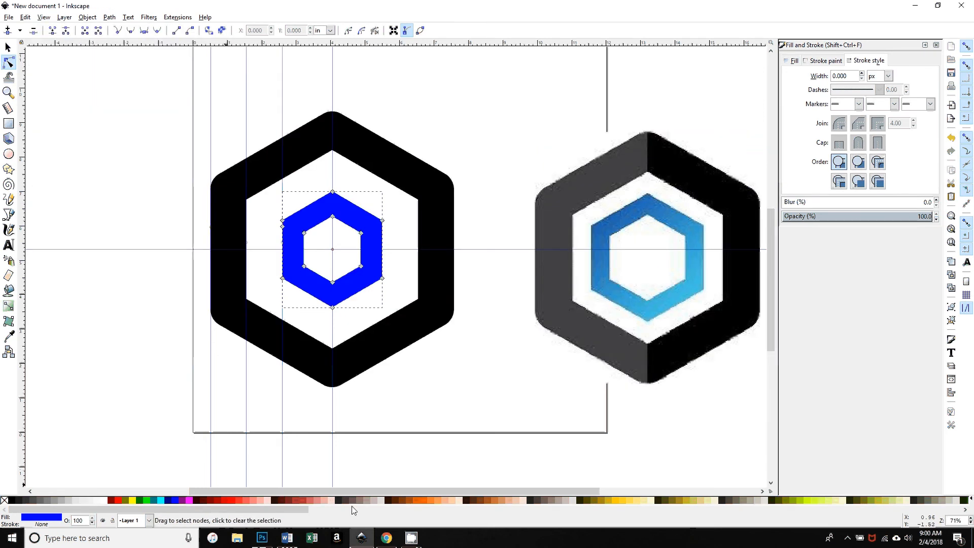
Step: Change the inner blue ring's flat fill to a linear gradient
double_click(9, 47)
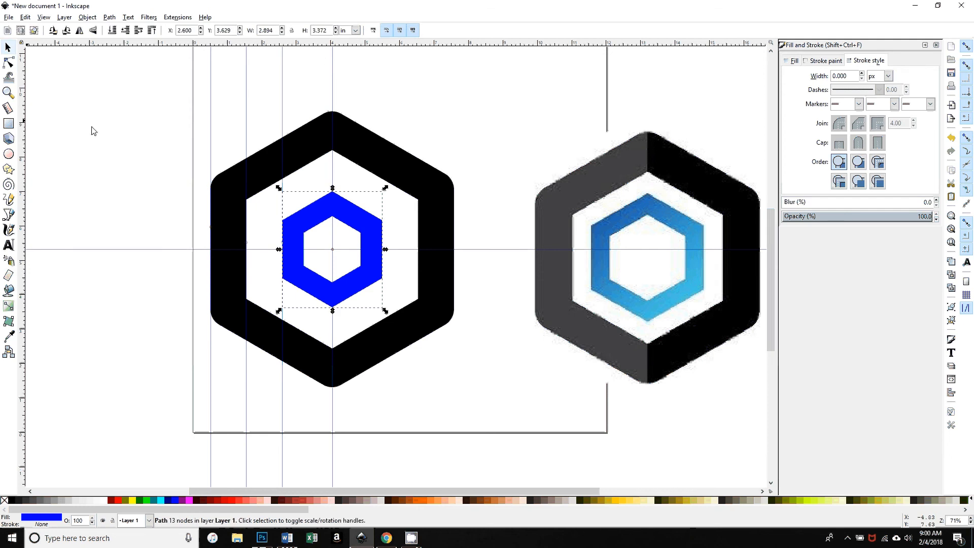
left_click(551, 254)
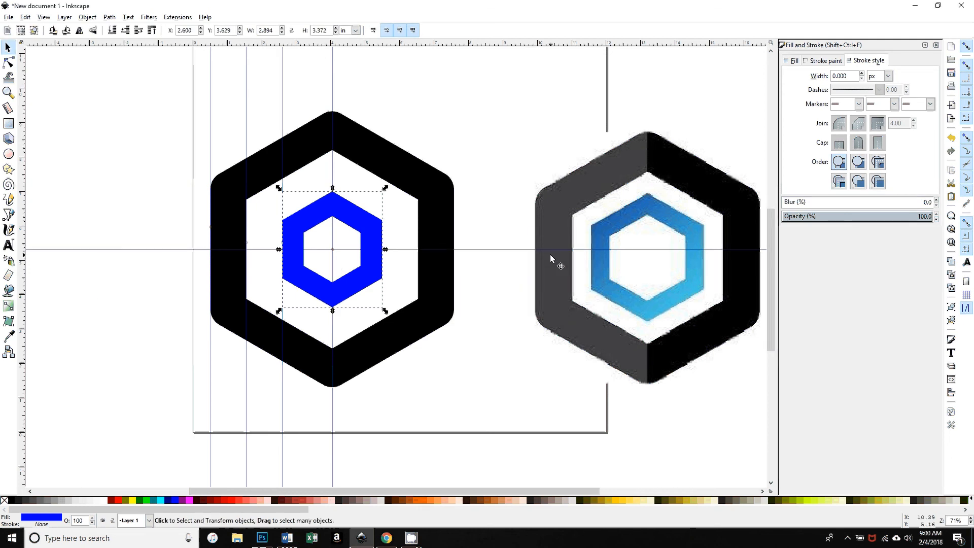
left_click(310, 203)
left_click(311, 203)
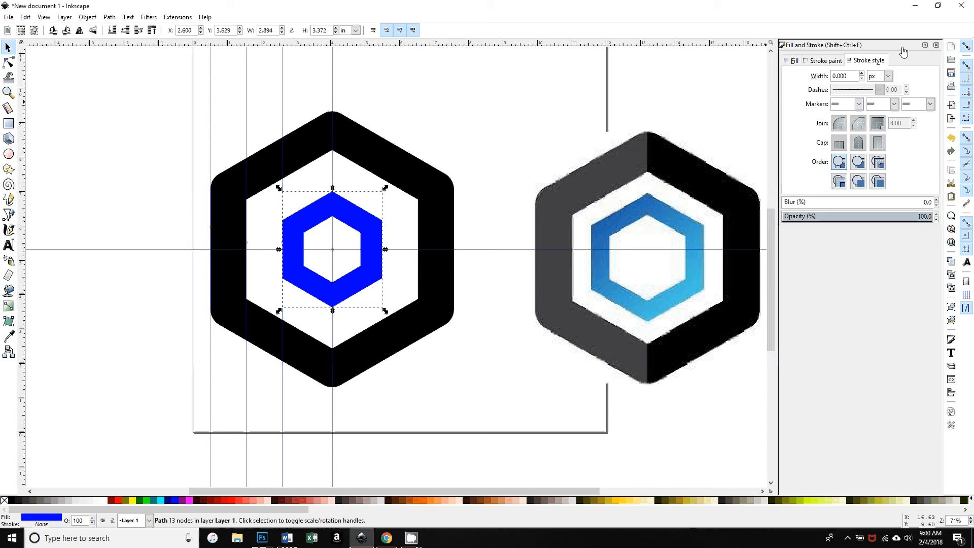
left_click(794, 61)
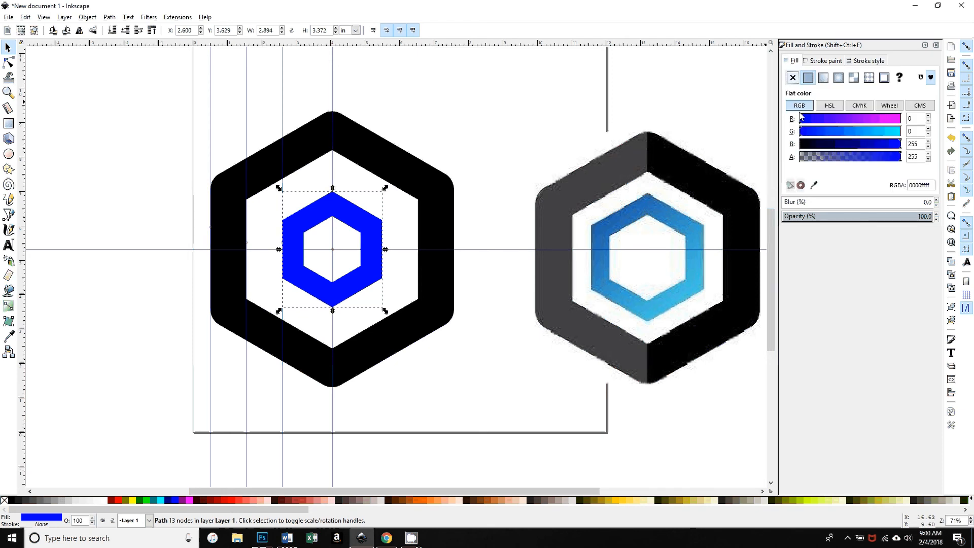
left_click(824, 78)
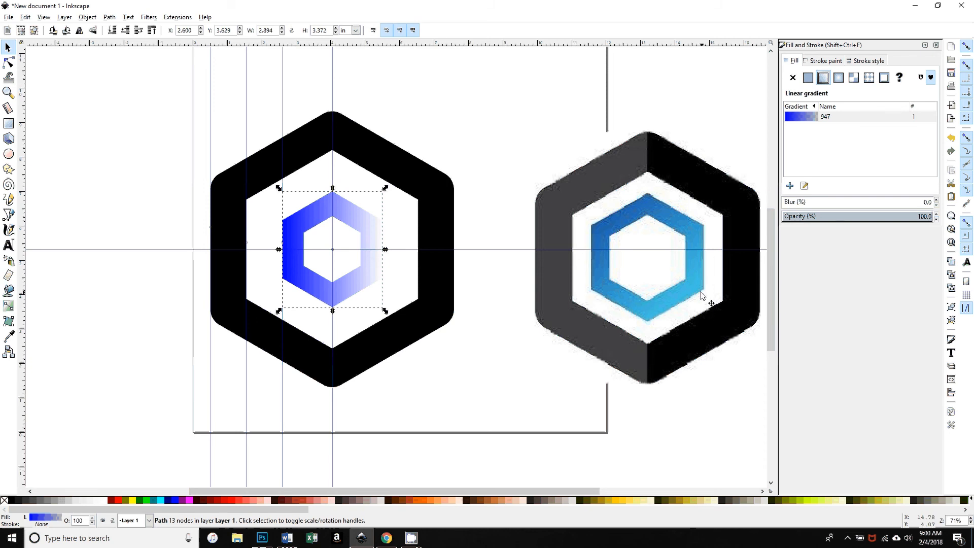
left_click(9, 305)
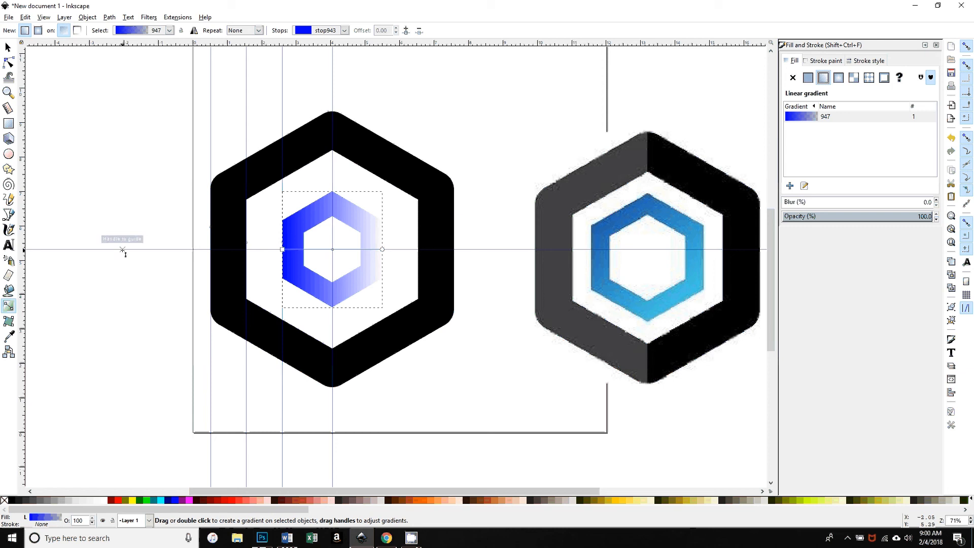
key("s")
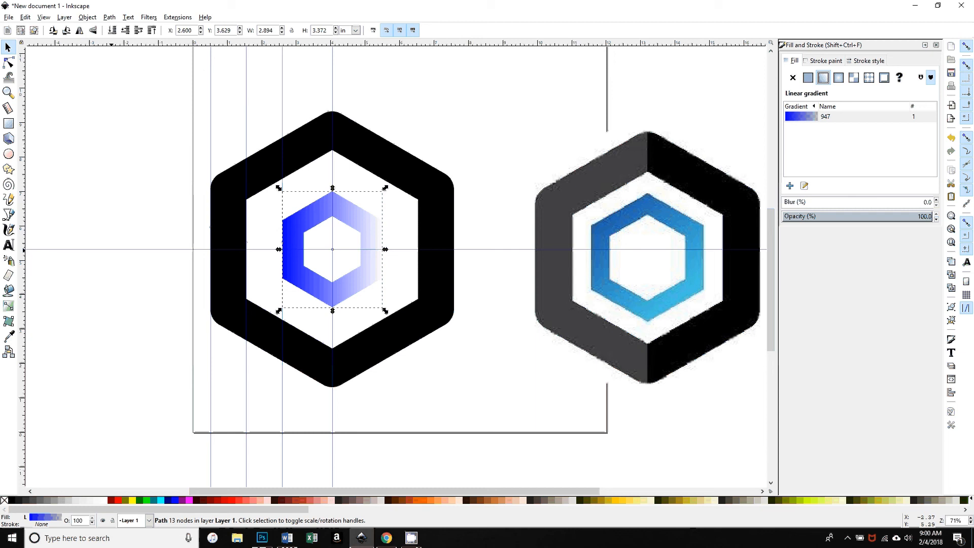
key("Delete")
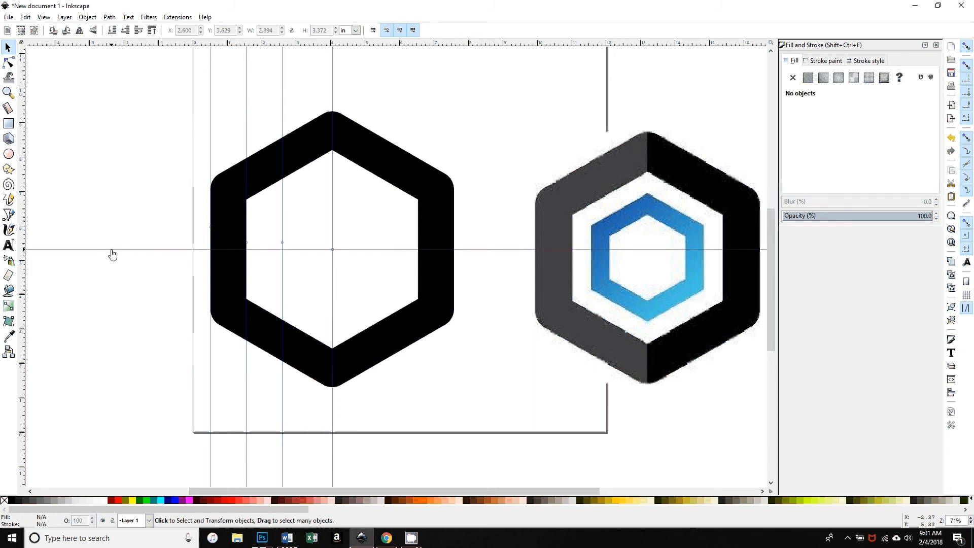
key("ctrl+z")
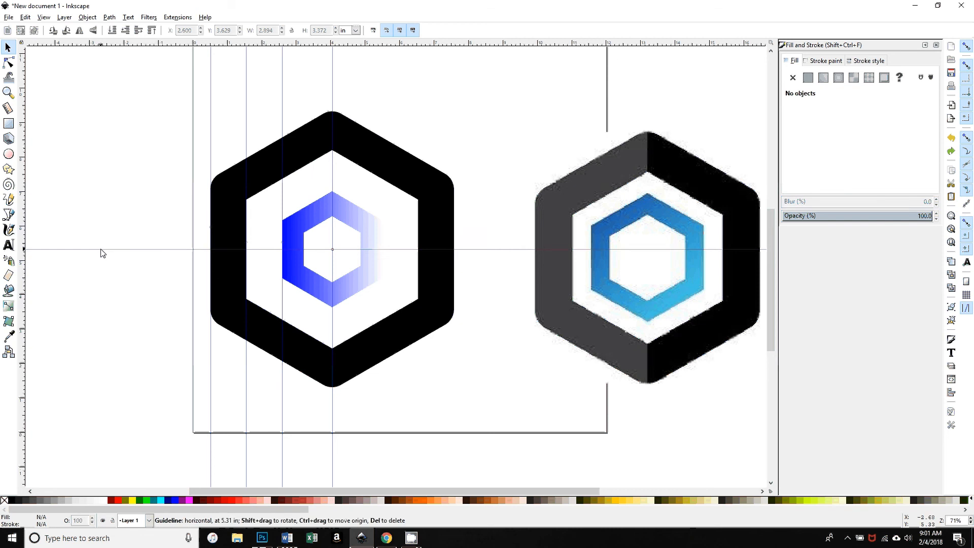
Step: Move the horizontal guide from the ring's center down to near the lower tip of the black hexagon
left_click_drag(100, 252, 85, 378)
key("Delete")
Step: Color the inner ring's gradient with blues sampled from the reference logo: dark 1b66b7 for the start stop and light 3fc5ea for the end stop
left_click(294, 227)
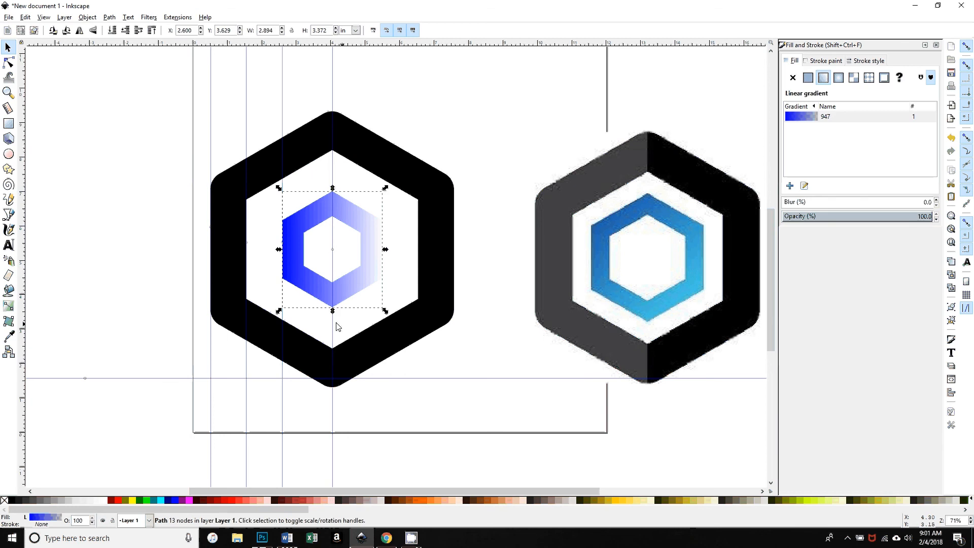
left_click(13, 307)
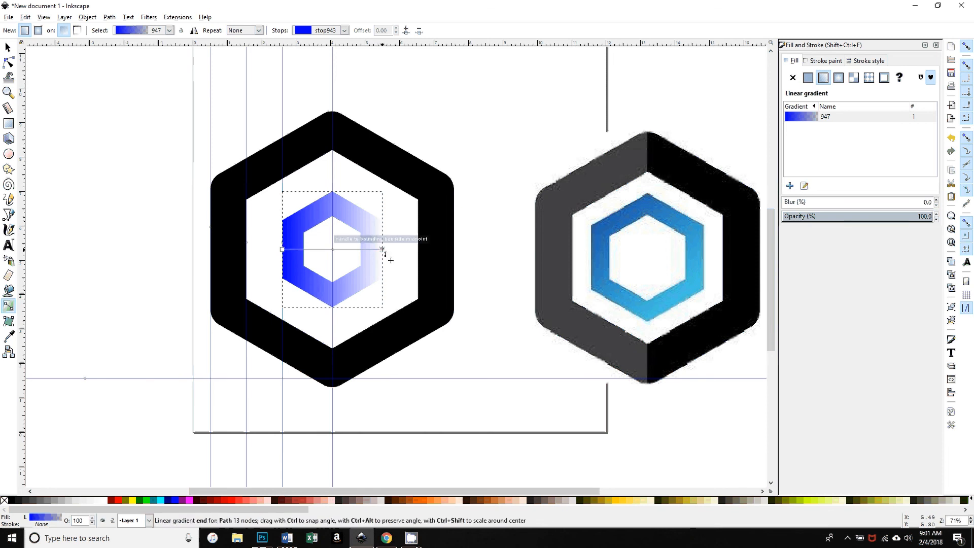
left_click(283, 250)
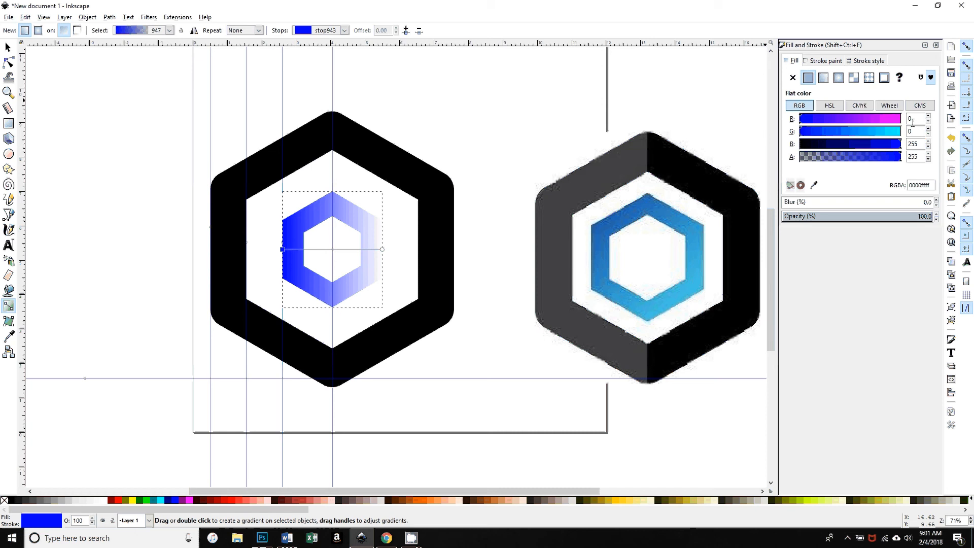
left_click(815, 186)
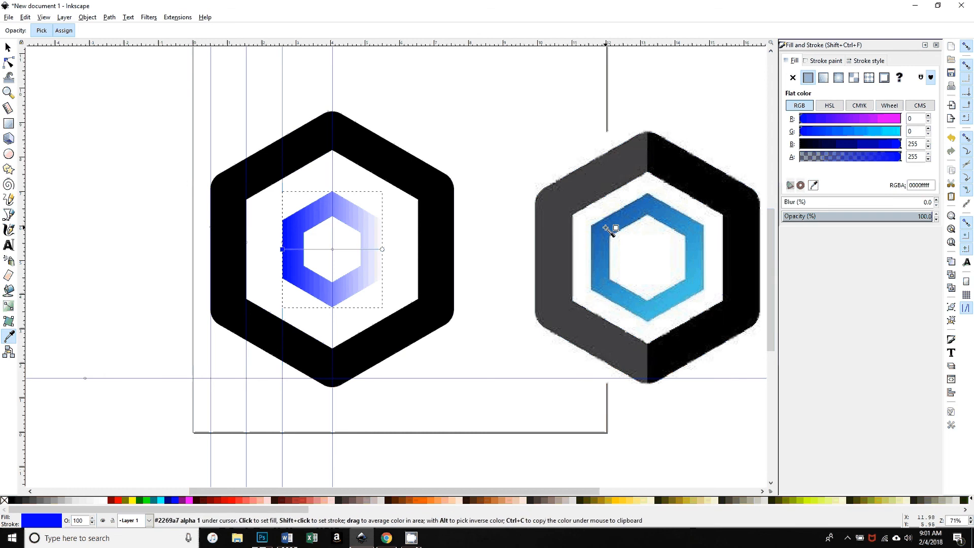
left_click(610, 279)
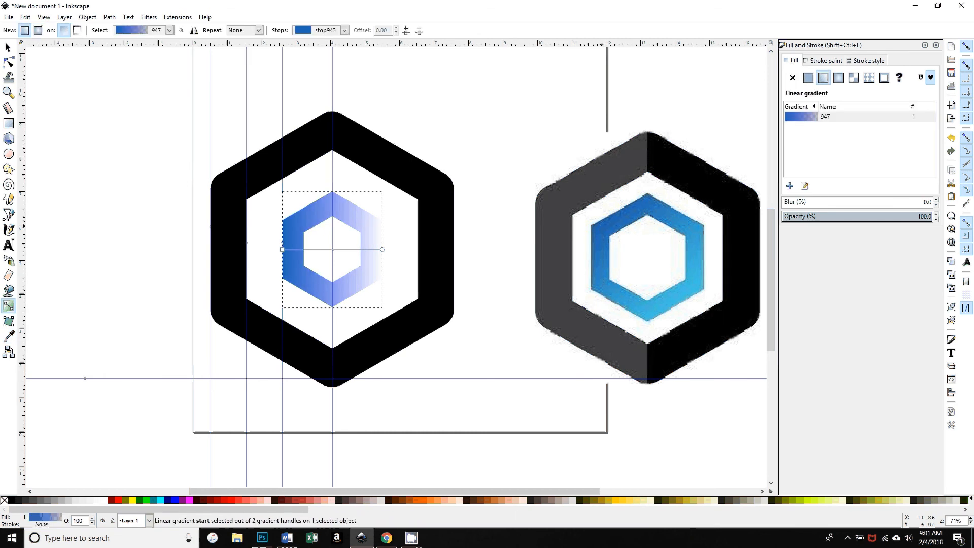
left_click(383, 249)
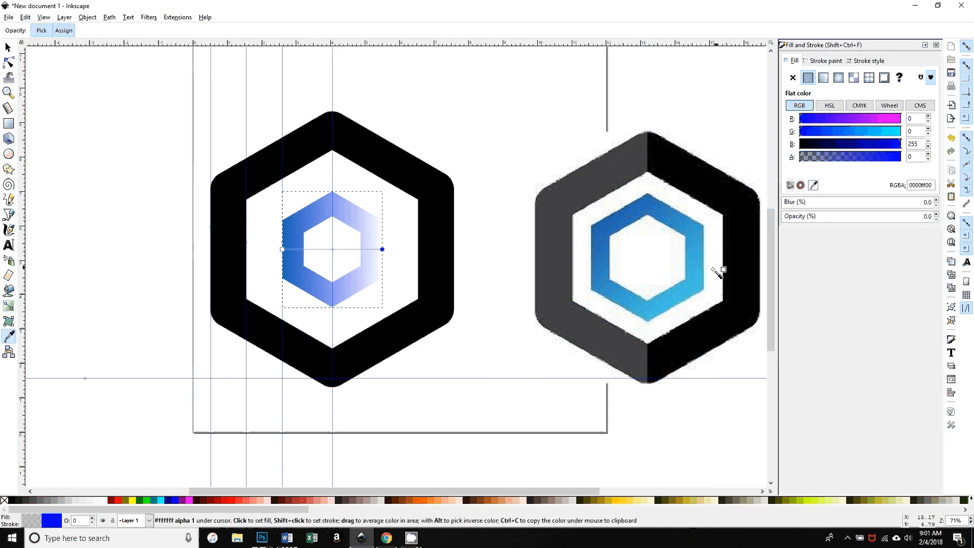
left_click(696, 288)
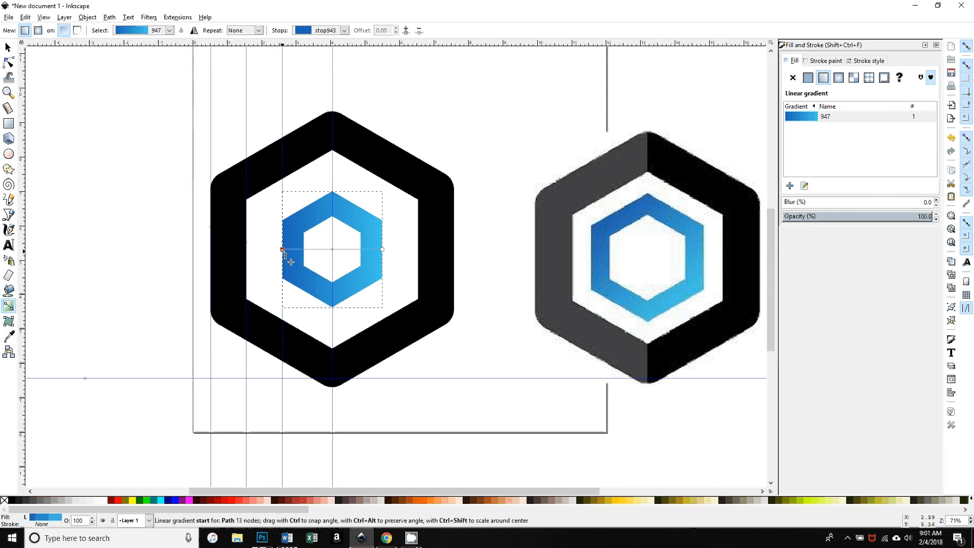
Step: Angle the gradient diagonally from the inner ring's upper-left edge to its lower-right edge
left_click_drag(283, 249, 305, 207)
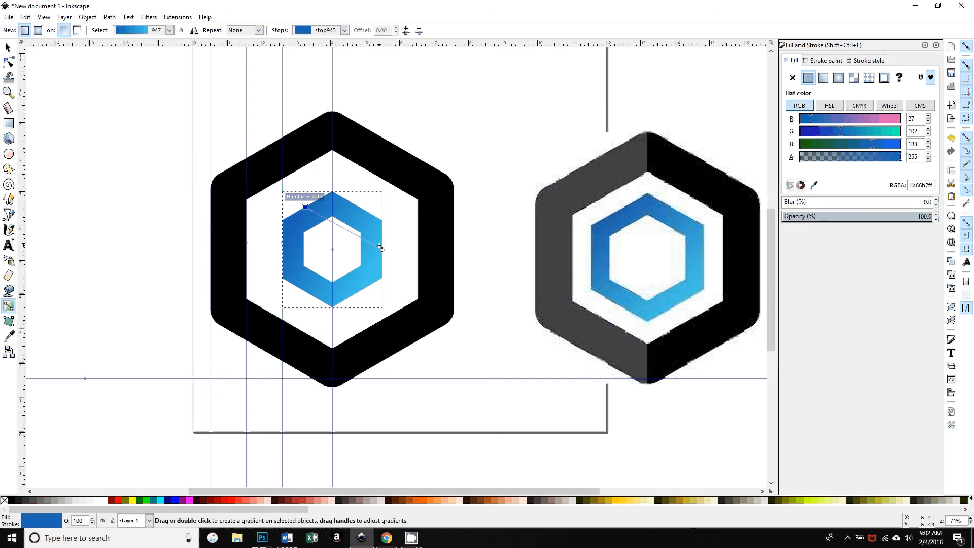
left_click_drag(382, 249, 358, 293)
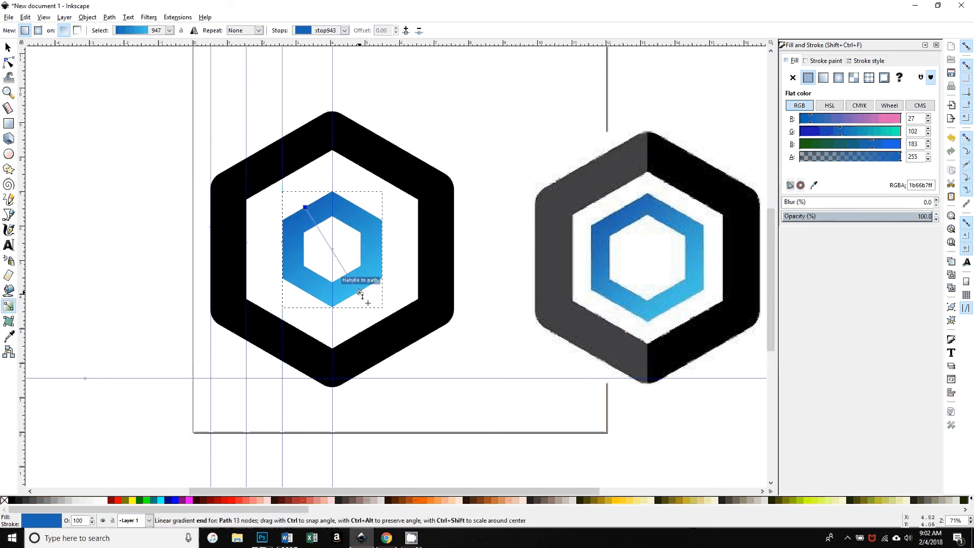
key("s")
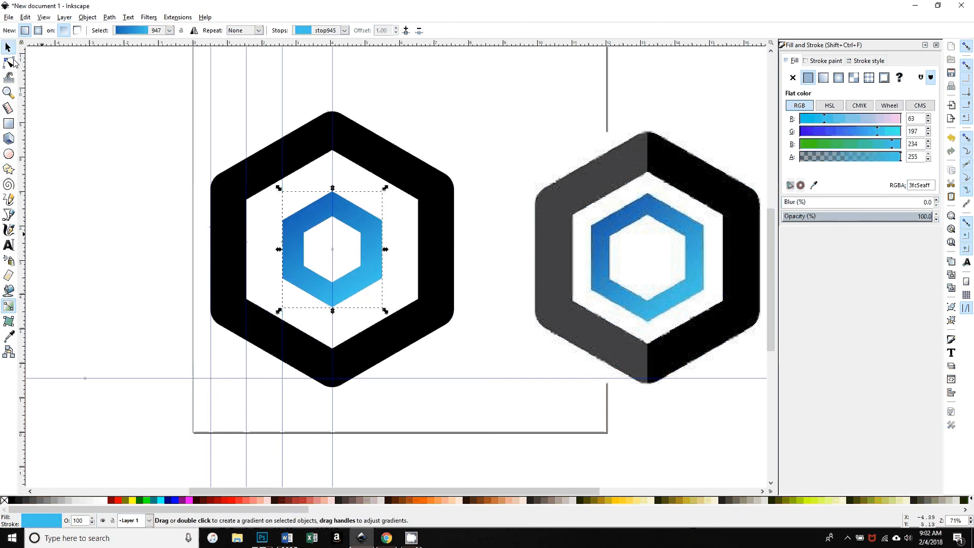
Step: Move the reference logo image slightly up and closer to the drawn logo
left_click(218, 410)
left_click_drag(632, 160, 602, 130)
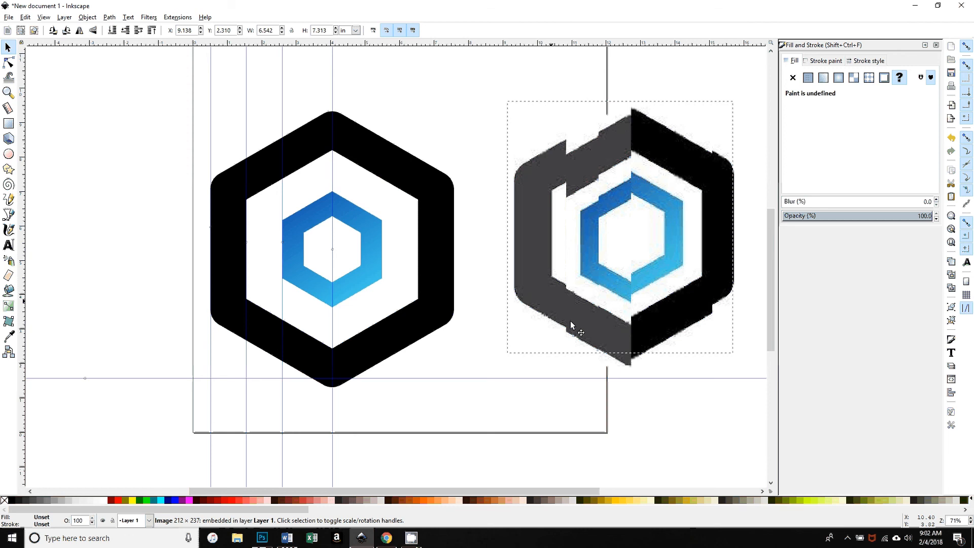
Step: Move the reference logo clear of the drawn logo, then draw a strokeless rectangle about 5.18 by 9.96 in over the drawn logo's right half from the center guide
left_click_drag(666, 126, 686, 150)
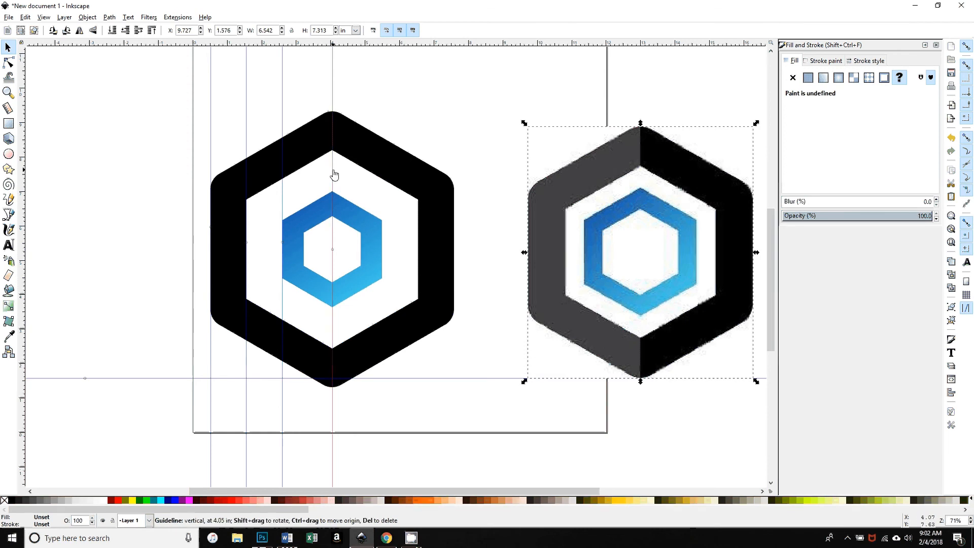
left_click(8, 123)
mouse_move(521, 431)
left_mouse_down()
mouse_move(498, 411)
mouse_move(333, 77)
left_mouse_up()
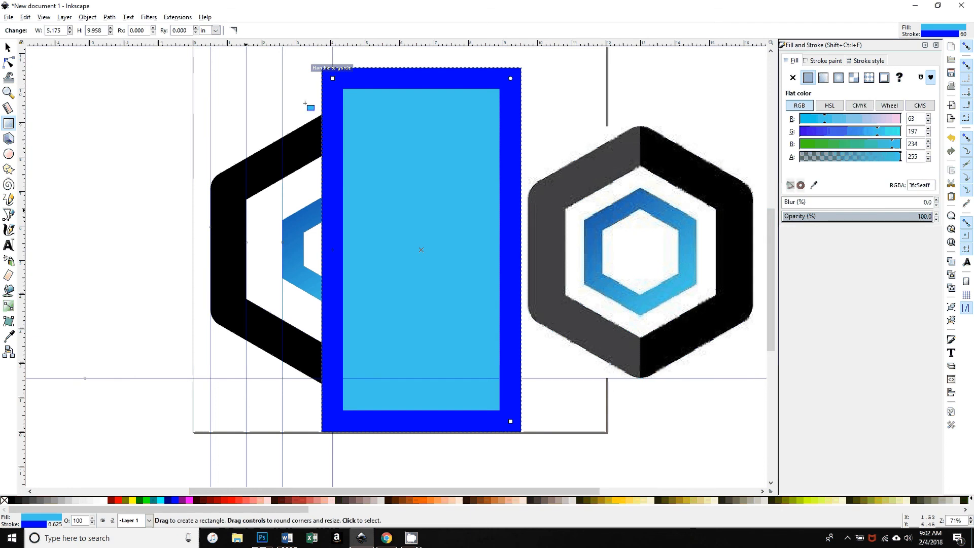
left_click(4, 502, "shift")
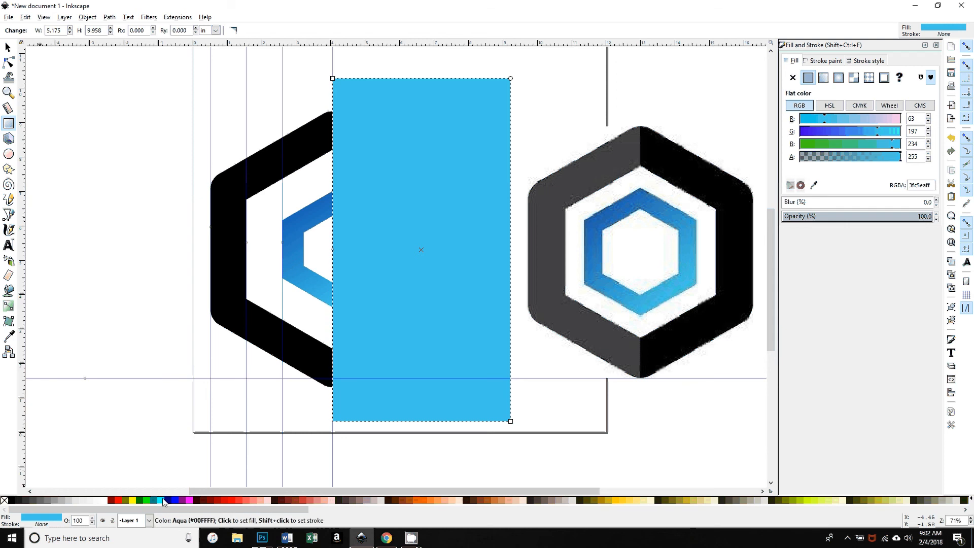
left_click(8, 48)
mouse_move(379, 111)
left_mouse_down()
mouse_move(477, 122)
mouse_move(379, 108)
left_mouse_up()
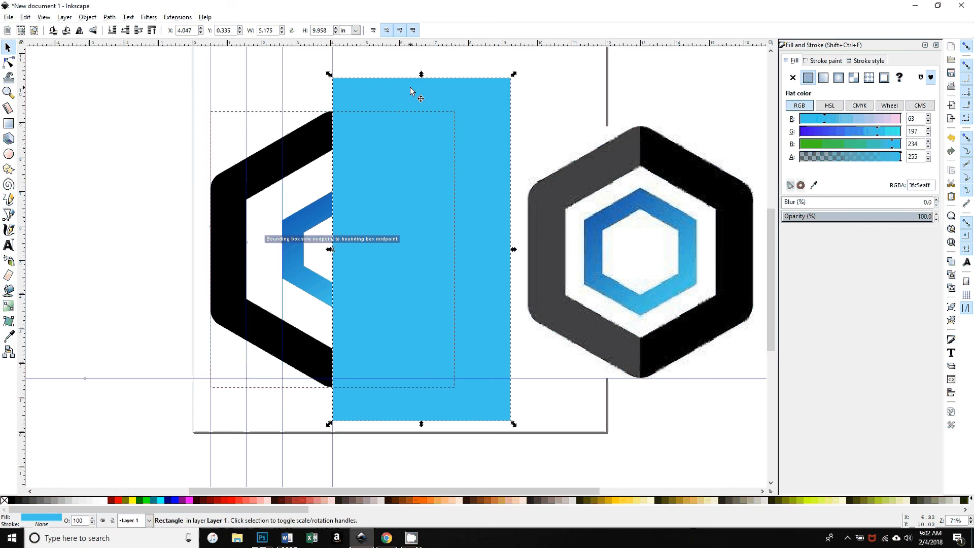
Step: Split the black outer ring into left and right halves by applying Division with the covering rectangle
key("shift")
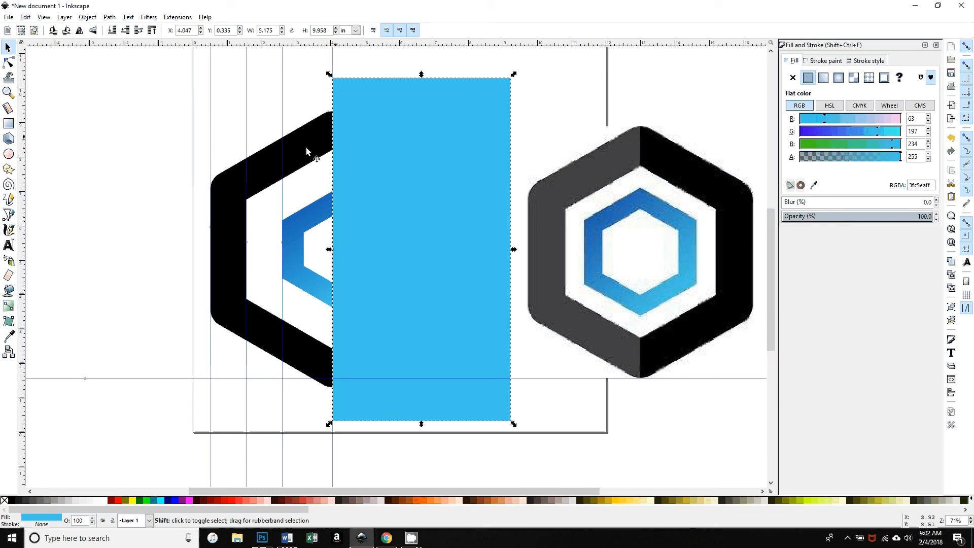
left_click(264, 167, "shift")
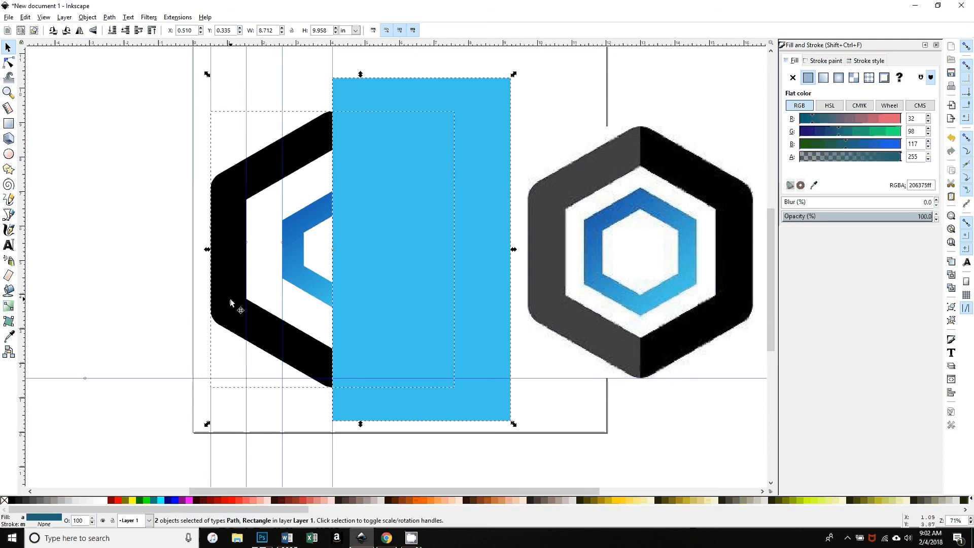
left_click(109, 18)
left_click(124, 118)
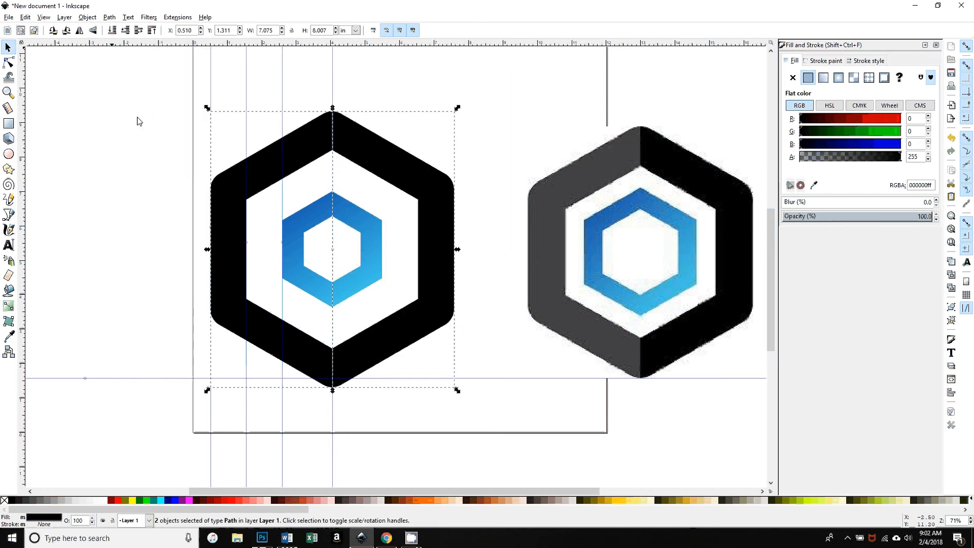
Step: Pull the two halves of the black outer ring apart to check the split, and undo both moves
left_click(74, 254)
left_click_drag(223, 185, 67, 176)
left_click_drag(395, 162, 583, 176)
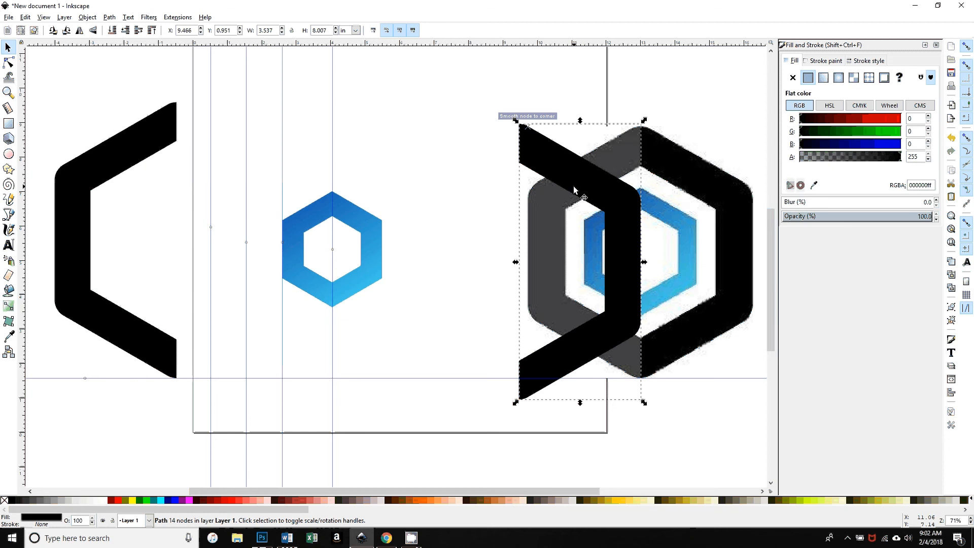
key("ctrl+z")
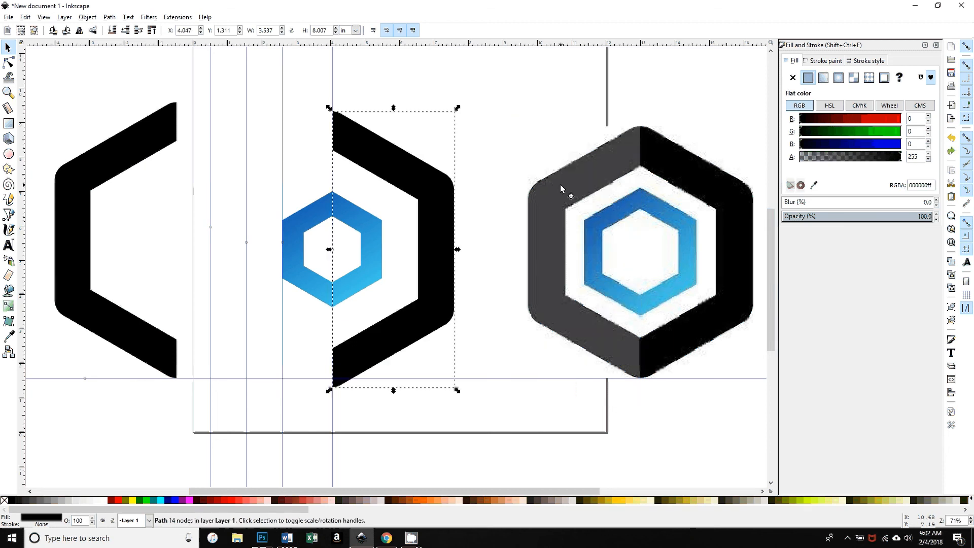
key("ctrl+z")
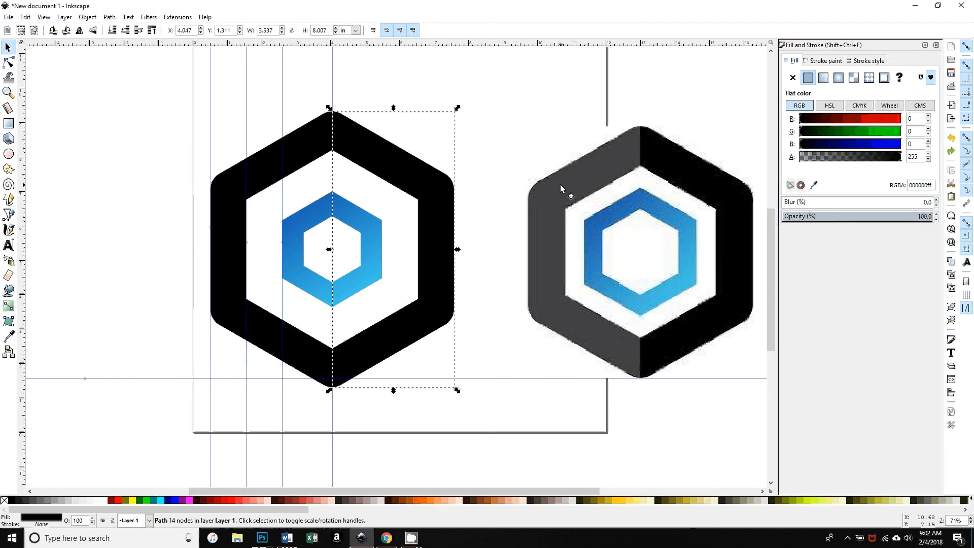
Step: Fill the left half of the outer ring with the dark gray 414143 sampled from the reference logo, and clear the selection
left_click(513, 375)
left_click(267, 162)
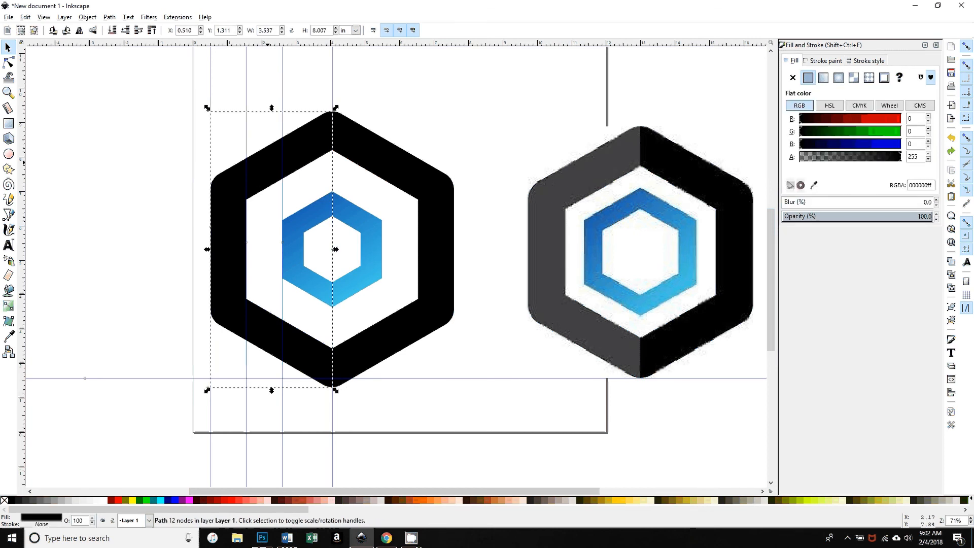
left_click(814, 186)
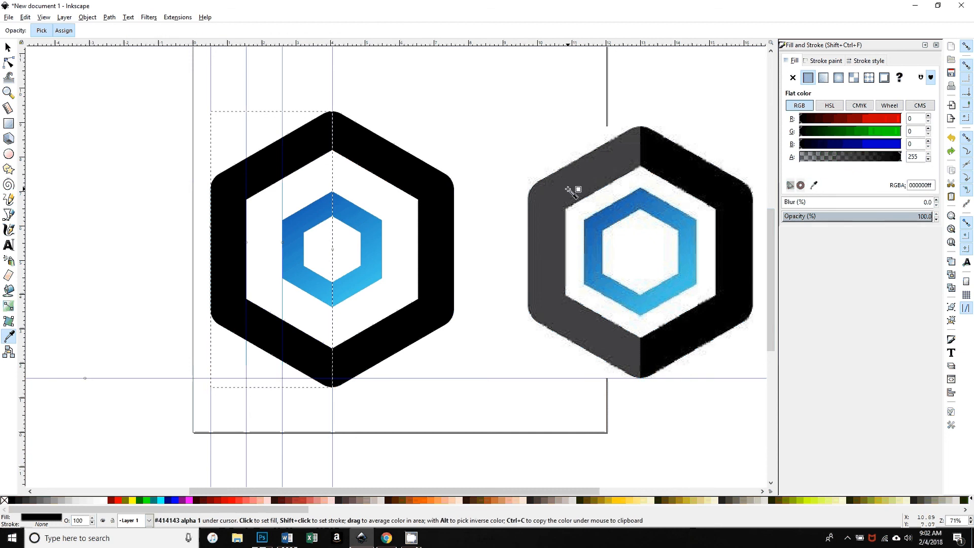
left_click(568, 190)
left_click(8, 47)
key("Escape")
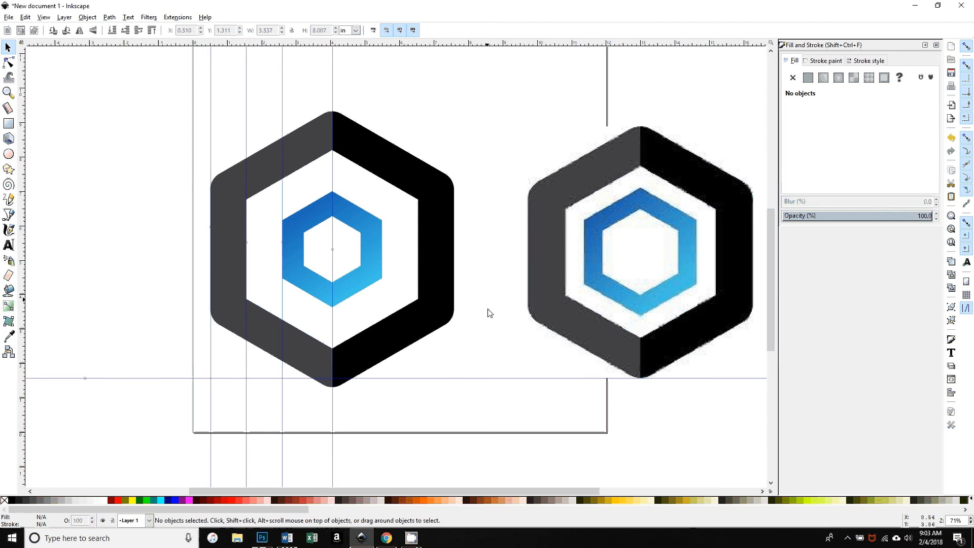
left_click(411, 538)
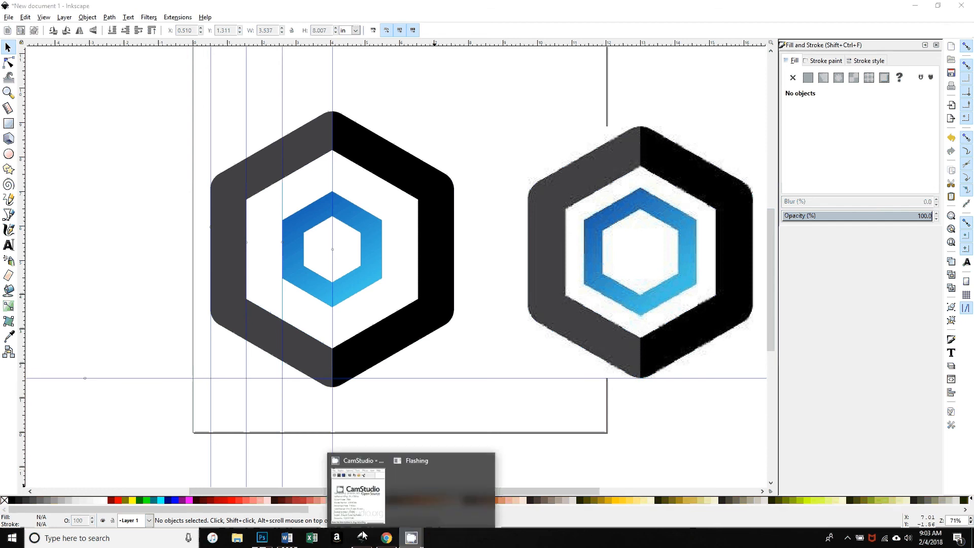